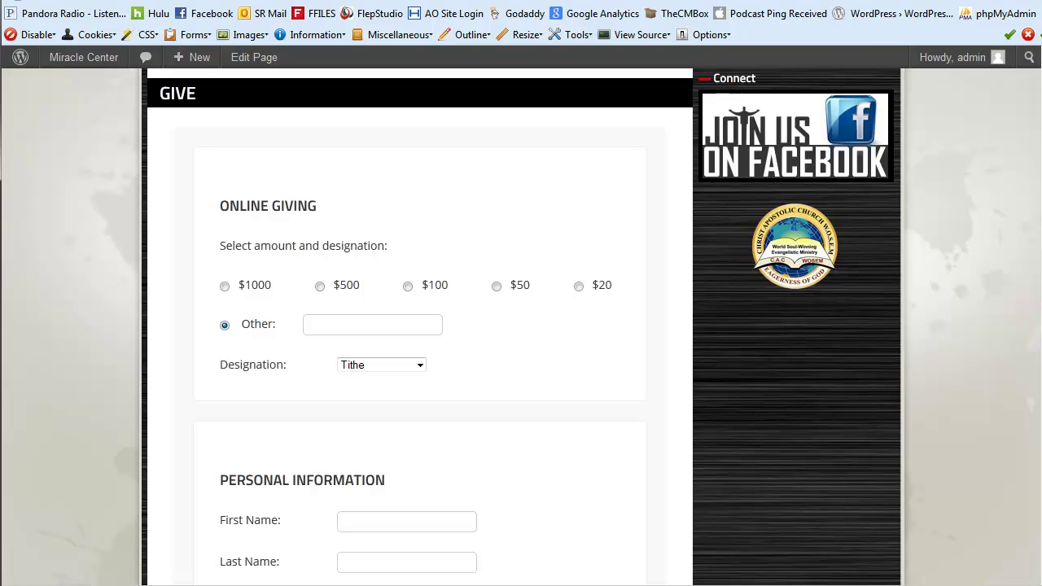
- Review the pricing of the PayPal Payments plans and the Payflow Link and Payflow Pro gateways
key("ctrl+Tab")
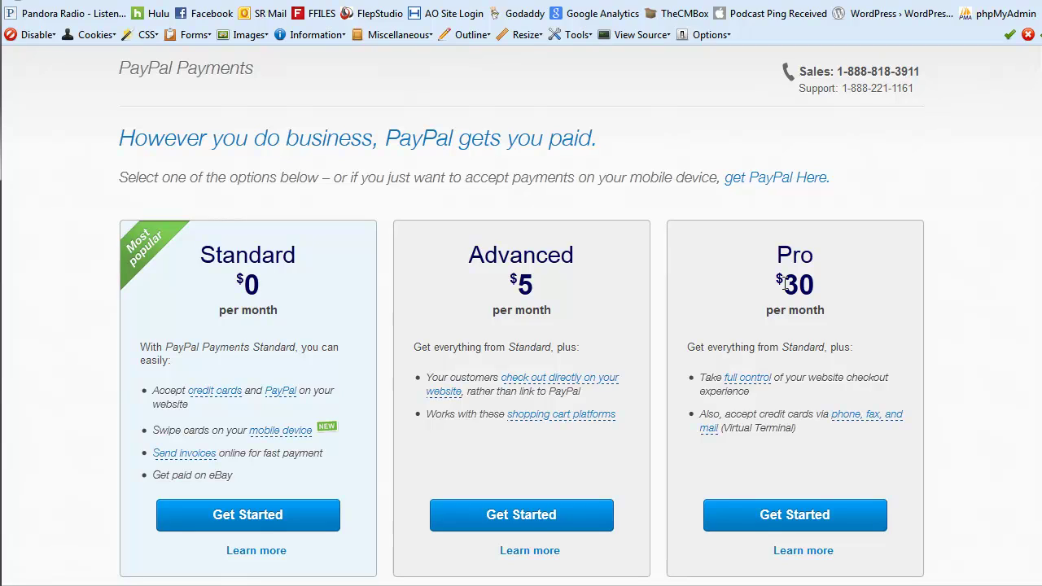
double_click(527, 289)
left_click(582, 303)
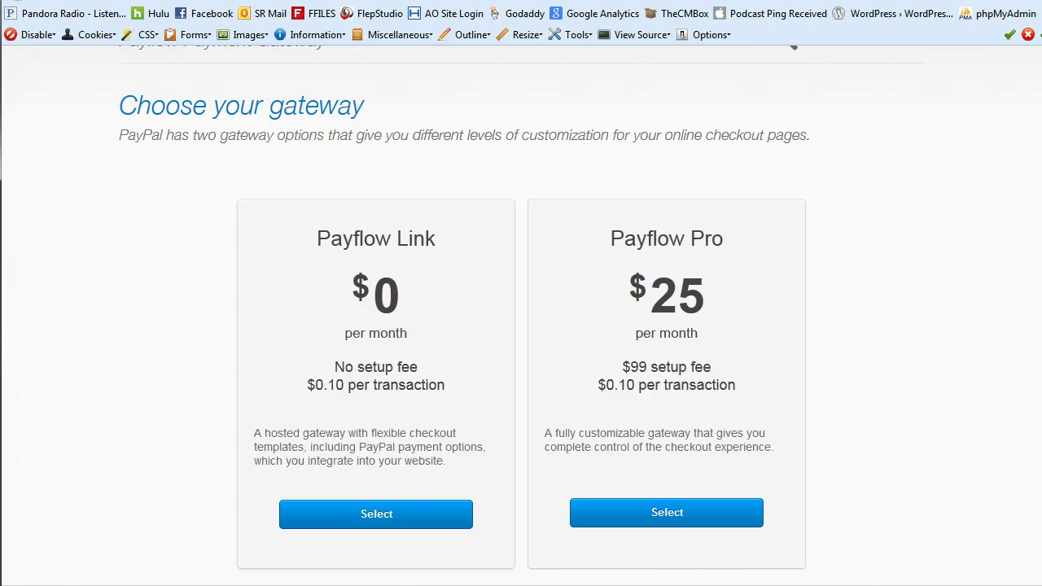
key("alt+Left")
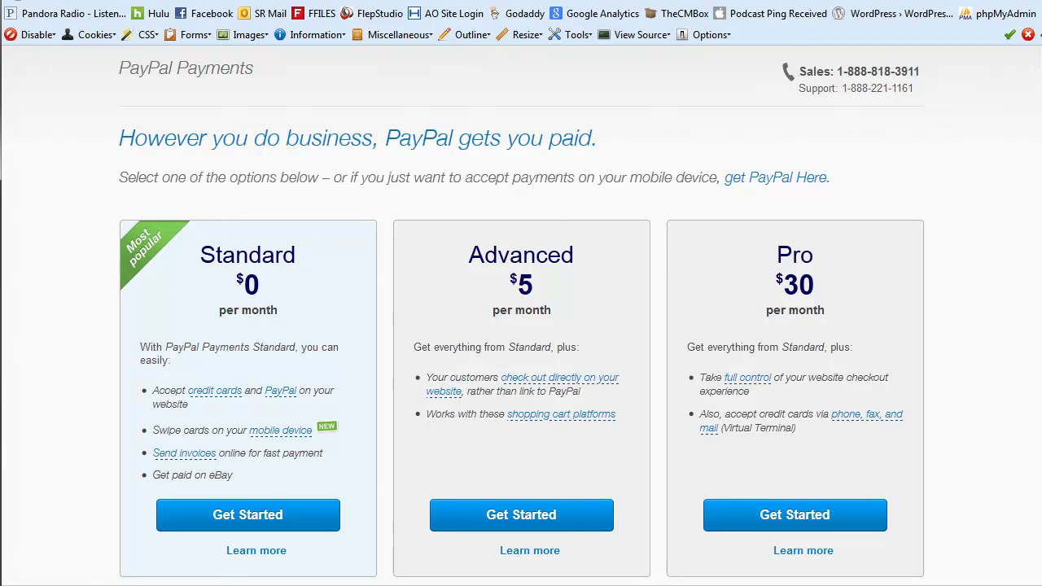
key("alt+Right")
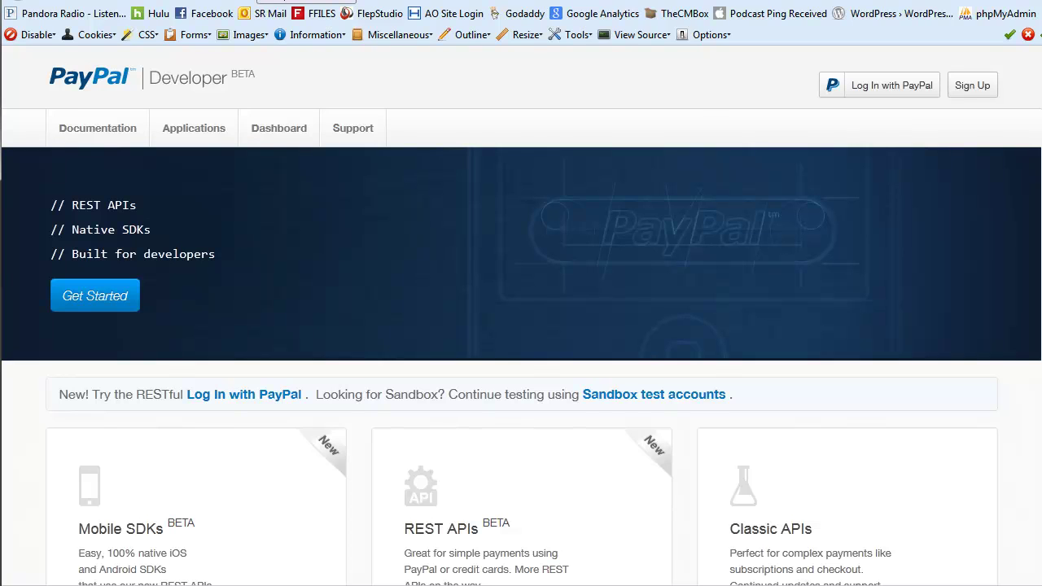
- Examine the church site's Give page form, covering the online giving, personal information and billing information sections
key("ctrl+Tab")
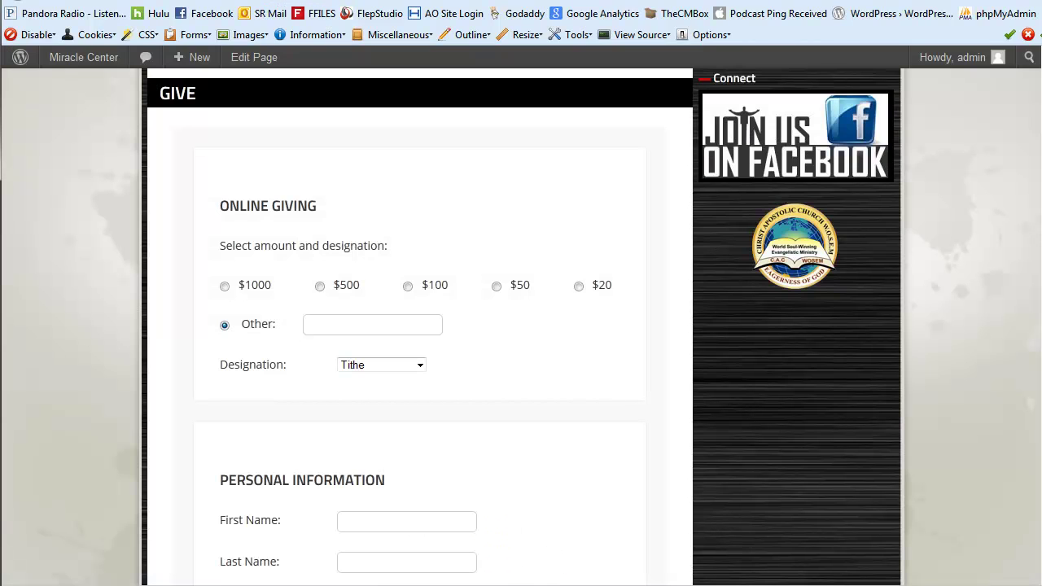
key("ctrl+Tab")
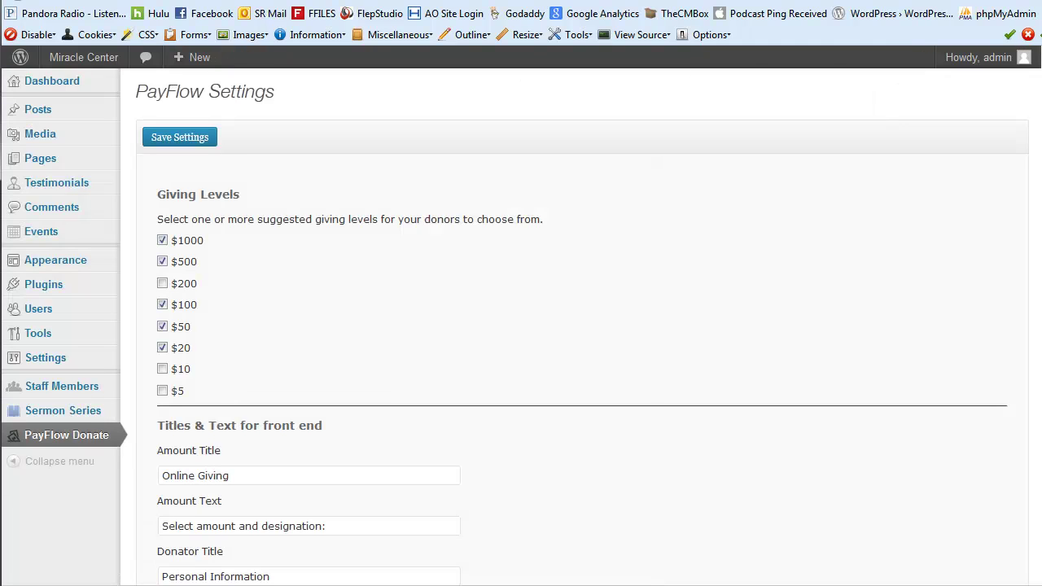
key("ctrl+Tab")
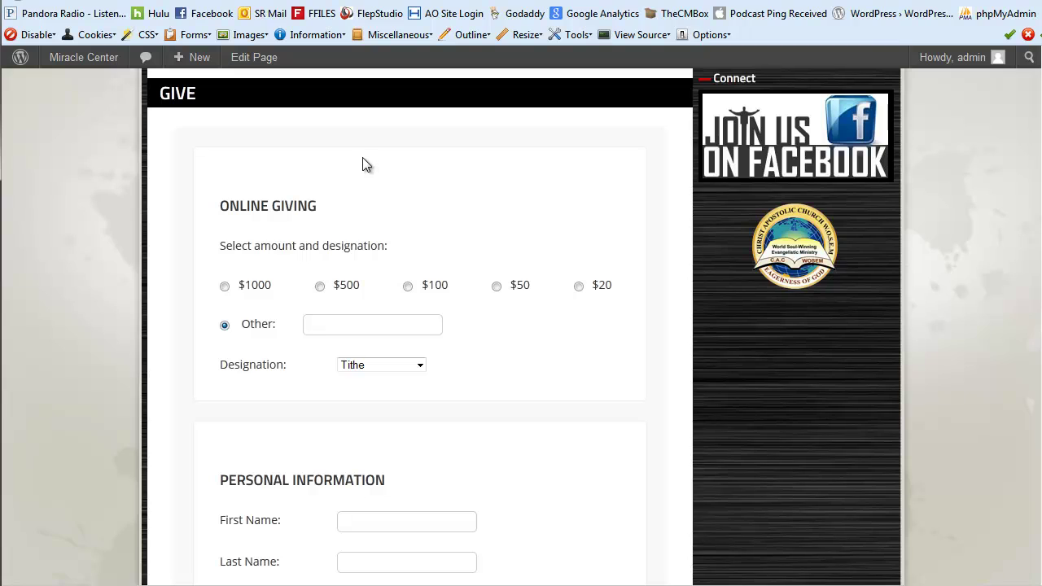
scroll(360, 179, "down", 1)
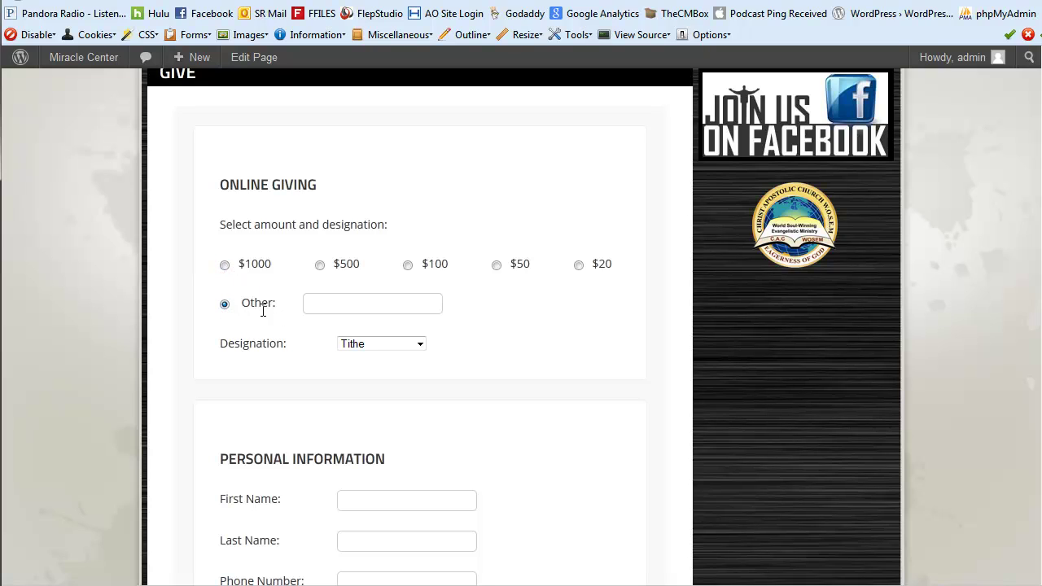
left_click(330, 309)
left_click_drag(220, 344, 328, 346)
left_click(472, 376)
scroll(495, 381, "down", 3)
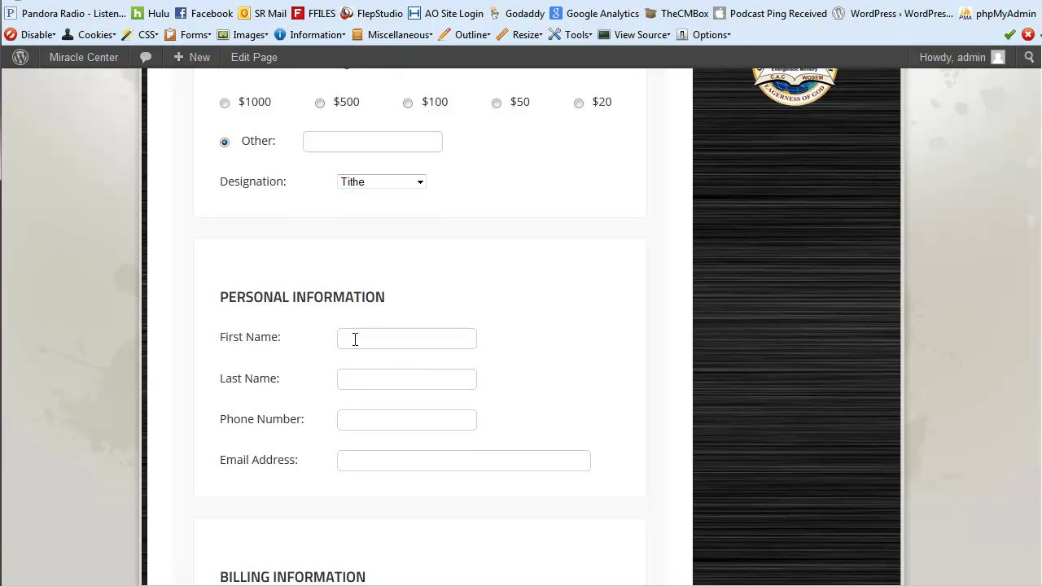
left_click_drag(228, 296, 404, 299)
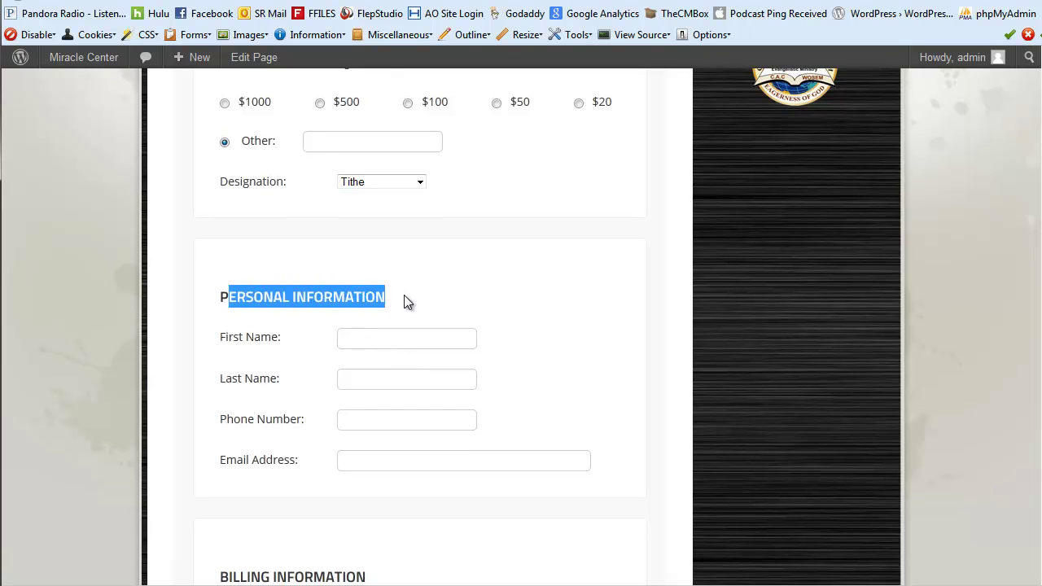
left_click(406, 298)
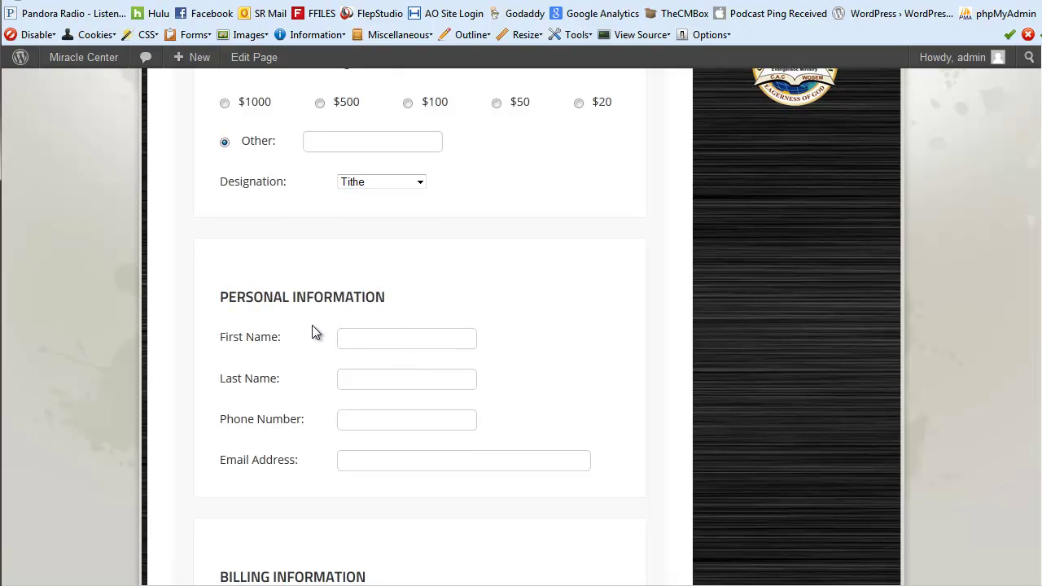
scroll(312, 336, "down", 2)
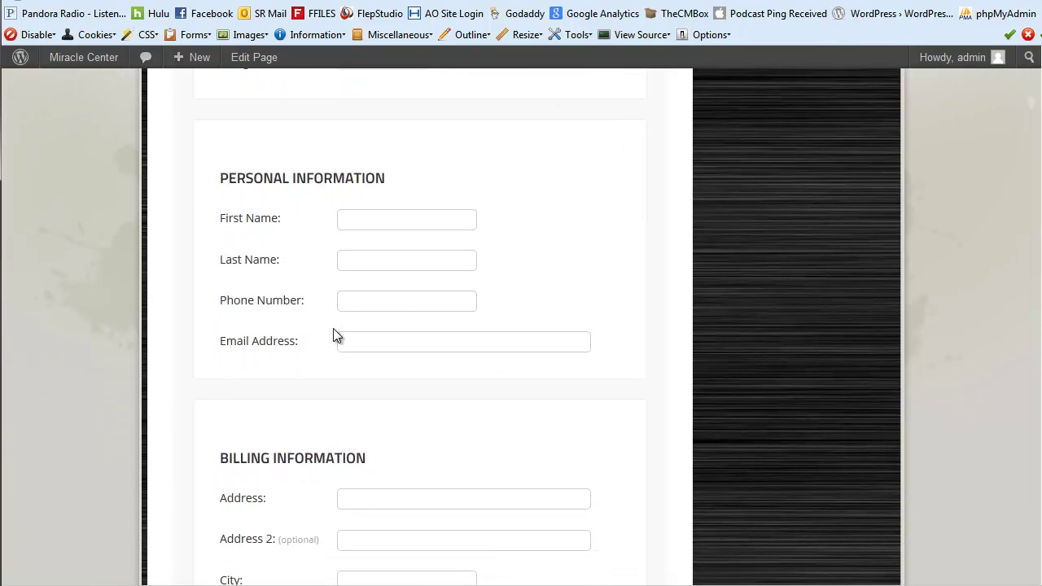
scroll(335, 333, "down", 2)
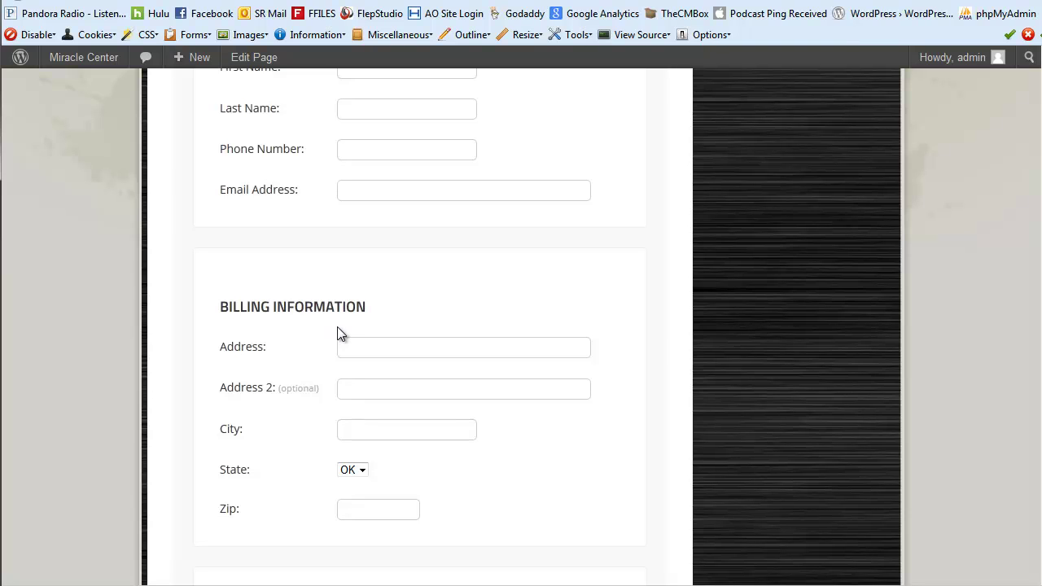
scroll(342, 328, "down", 1)
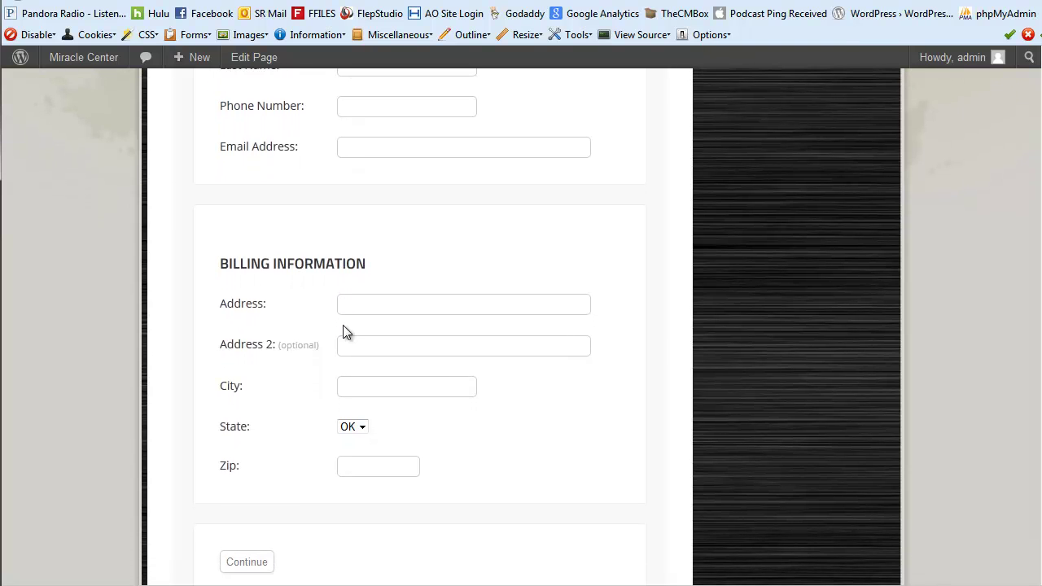
scroll(342, 329, "up", 3)
scroll(343, 324, "up", 4)
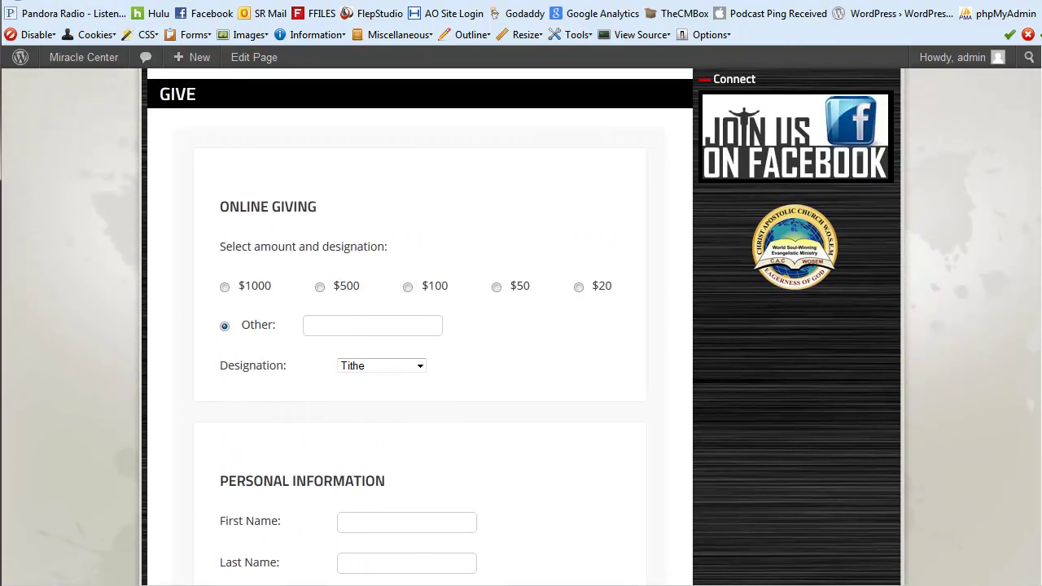
- Review the giving levels and front-end title settings on the PayFlow Donate plugin's settings page
key("ctrl+Tab")
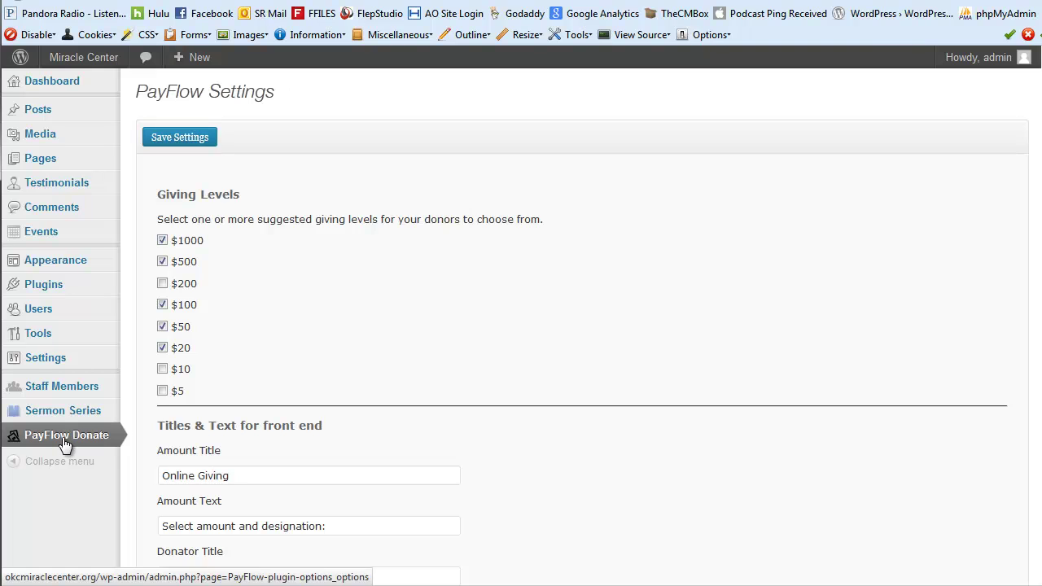
scroll(285, 365, "down", 1)
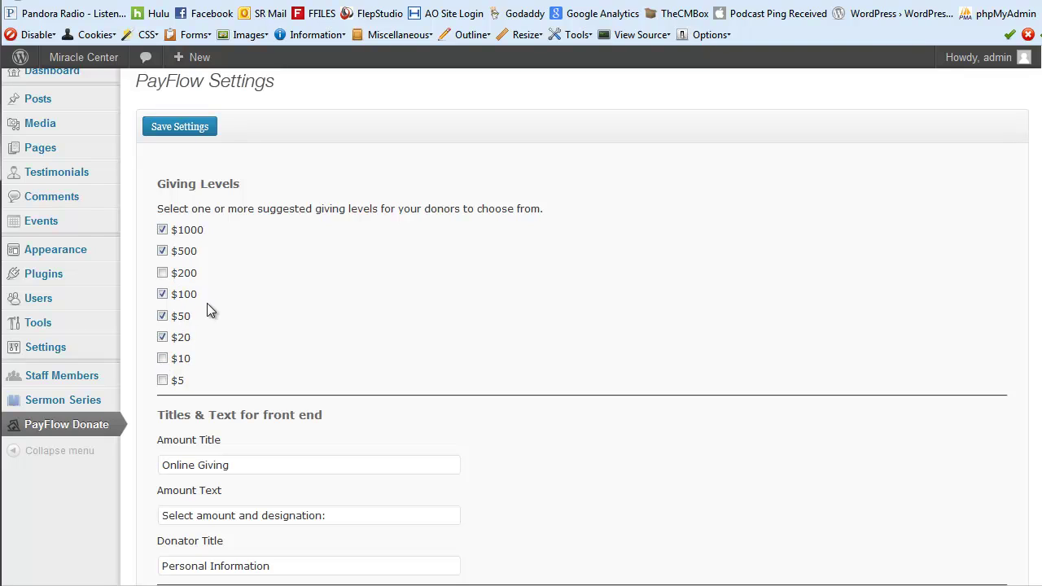
scroll(250, 341, "down", 1)
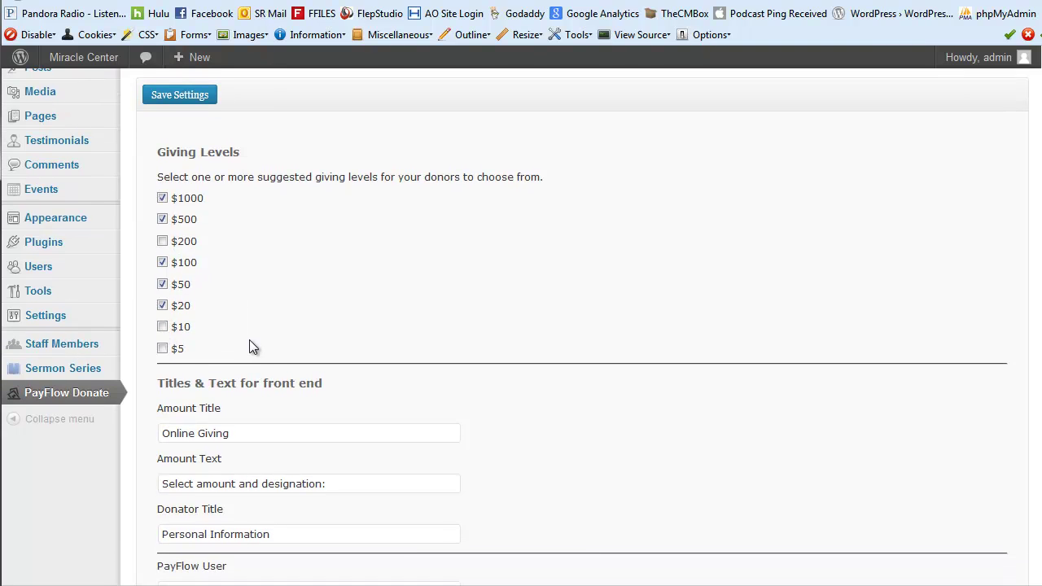
scroll(250, 342, "down", 3)
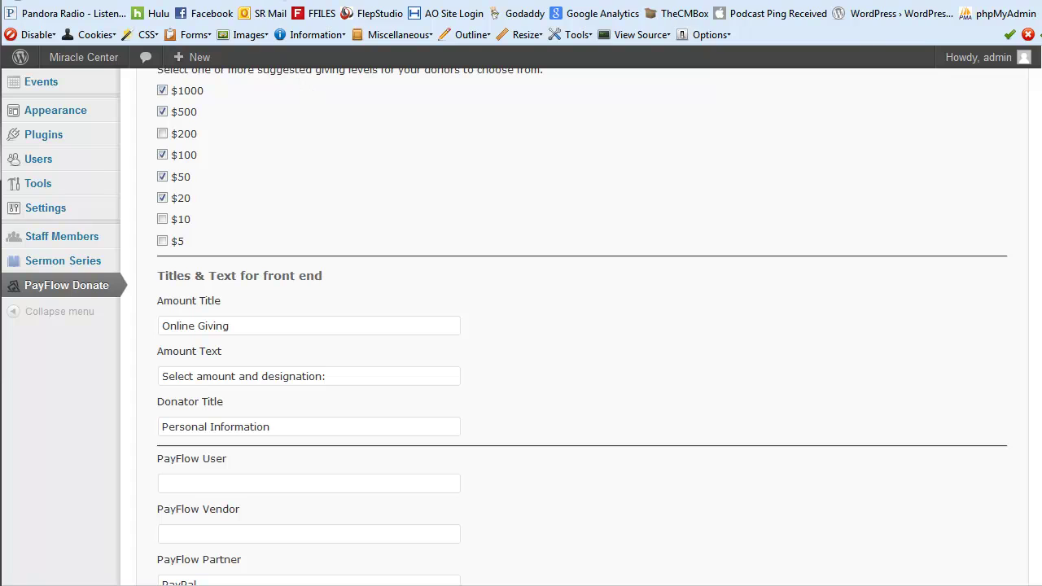
- Compare the plugin's Amount Title, Amount Text and Donator Title settings with the headings on the Give page
key("ctrl+Tab")
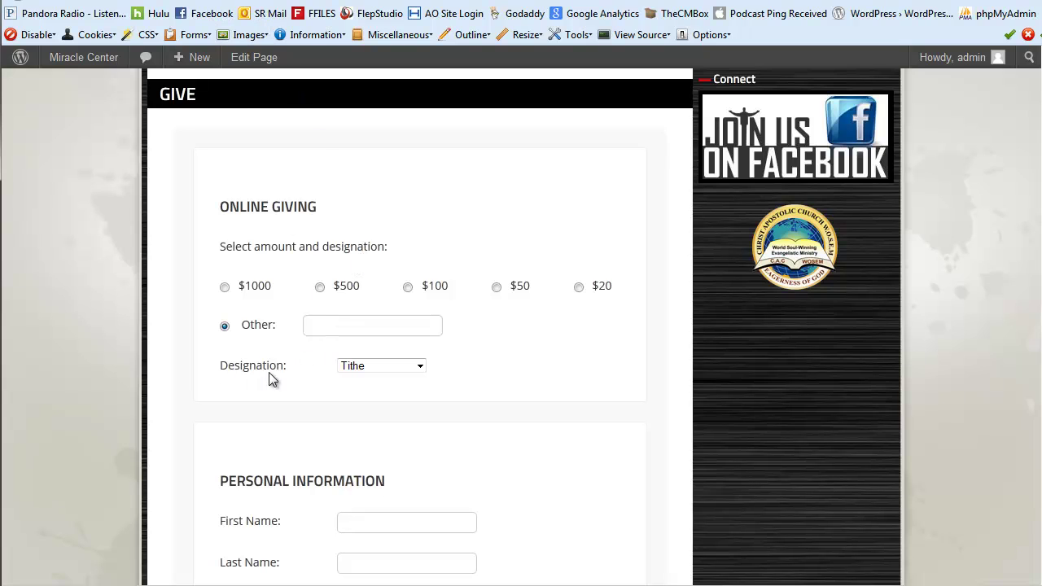
key("ctrl+Tab")
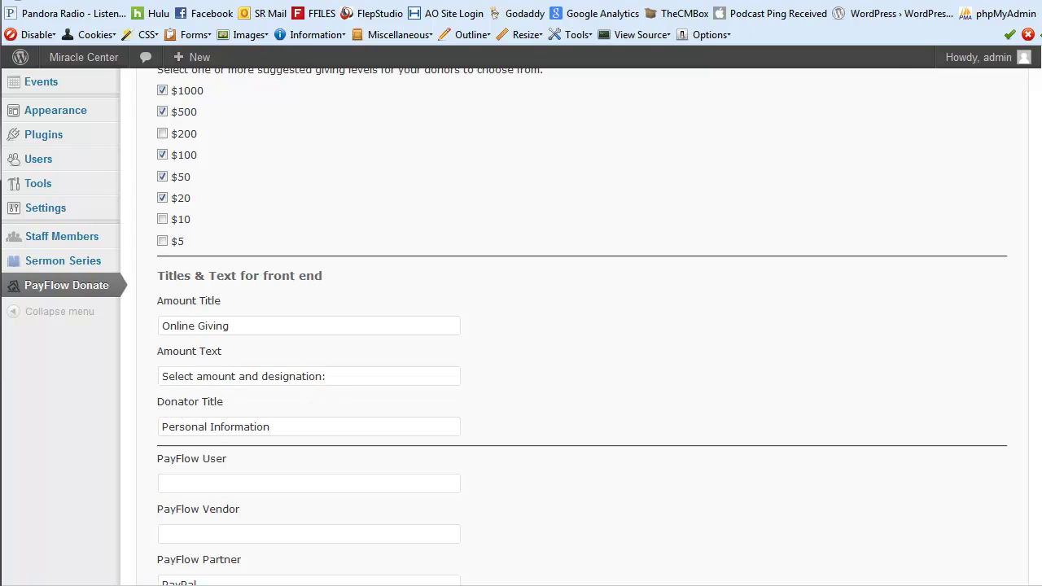
key("ctrl+Tab")
scroll(351, 410, "down", 2)
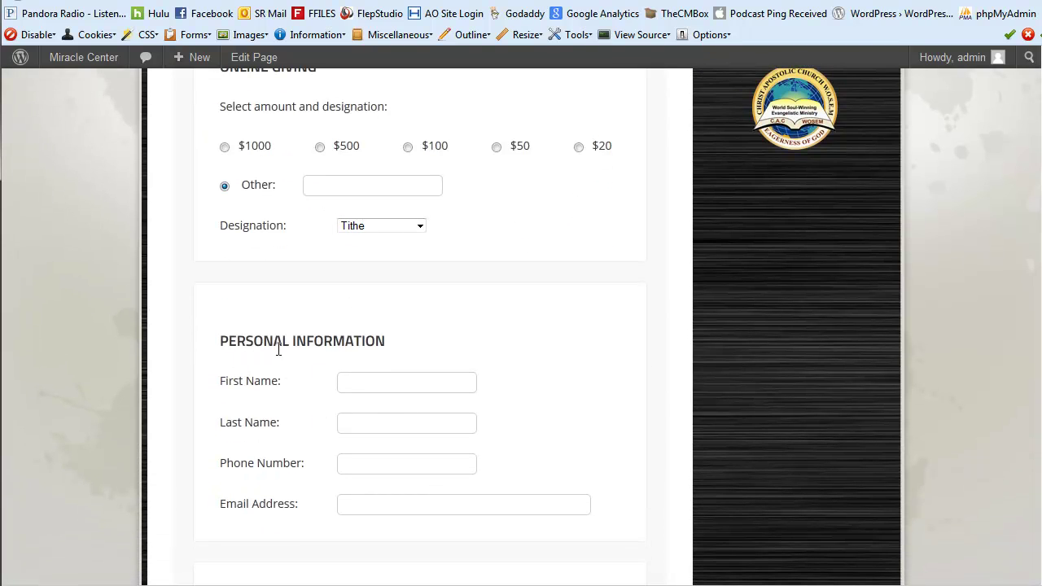
key("ctrl+Tab")
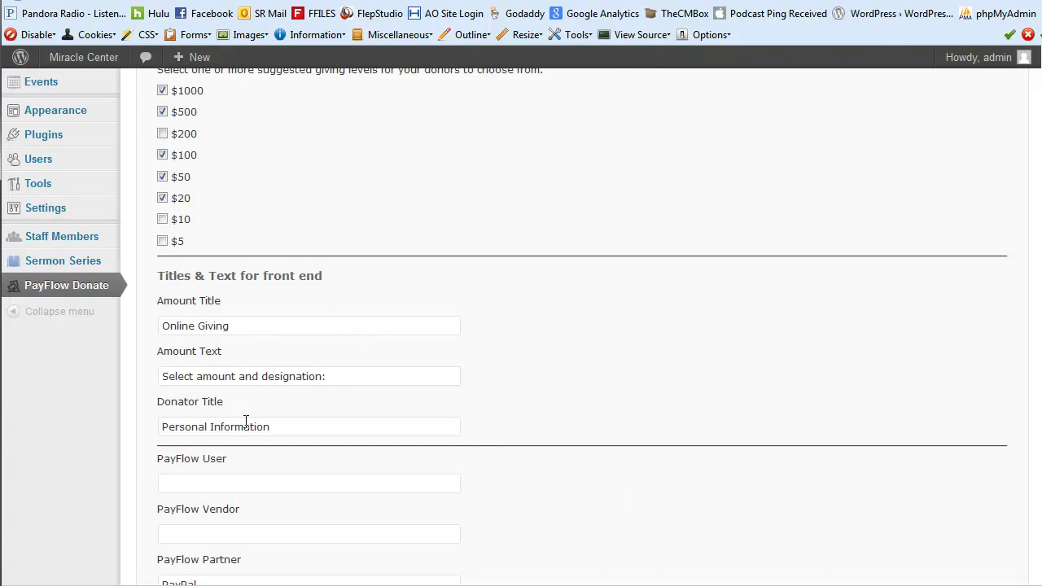
scroll(253, 416, "down", 2)
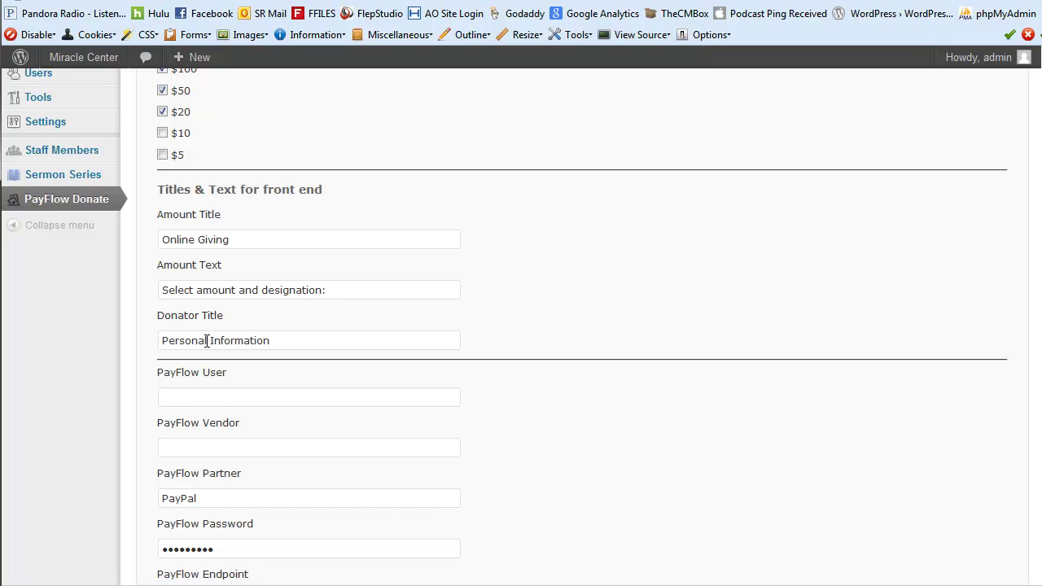
- Check the PayFlow credential fields against PayPal's gateway plans and the PayPal Manager login form
scroll(207, 340, "down", 3)
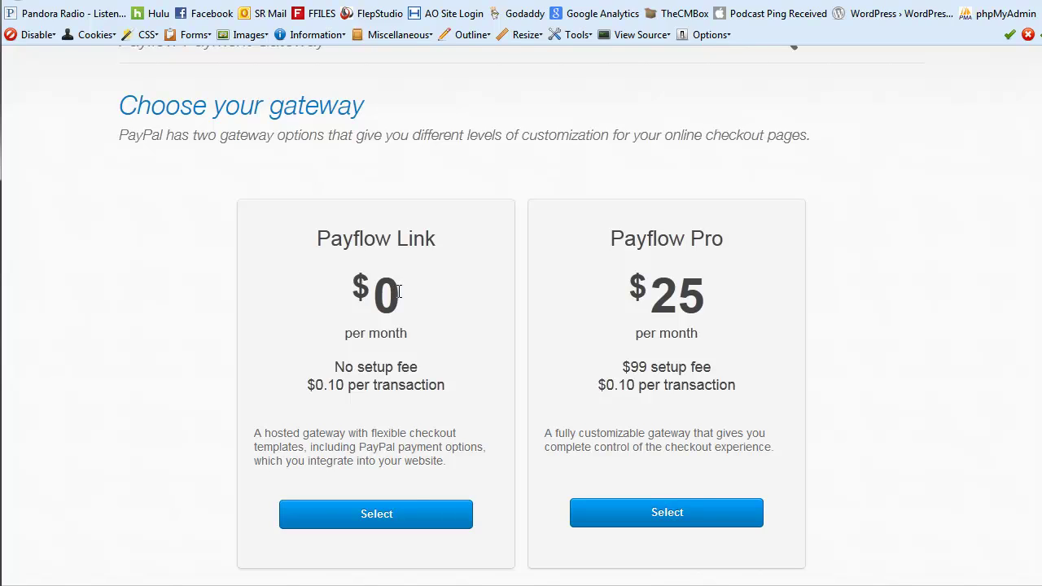
key("alt+Left")
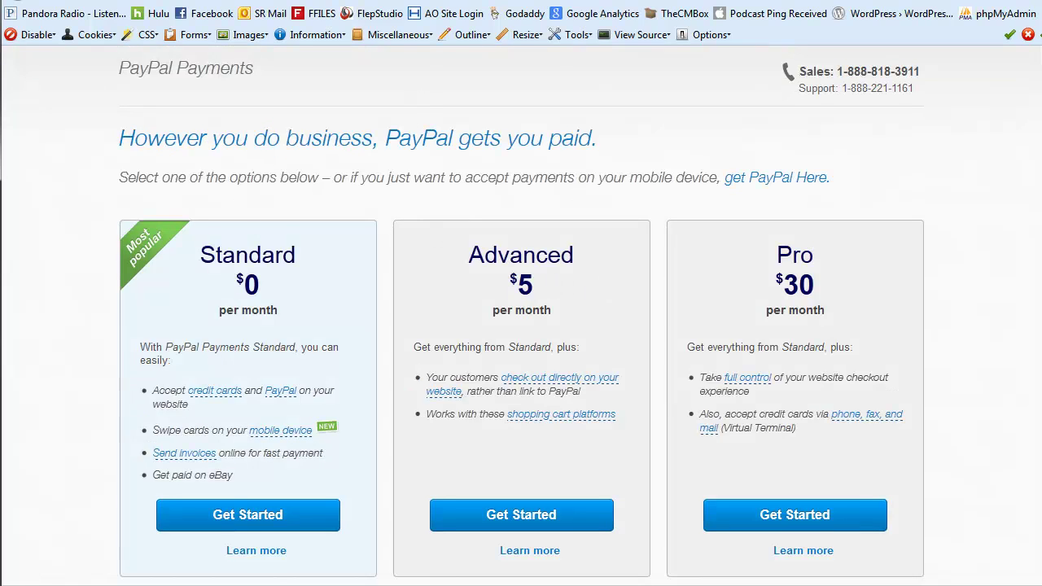
key("ctrl+Tab")
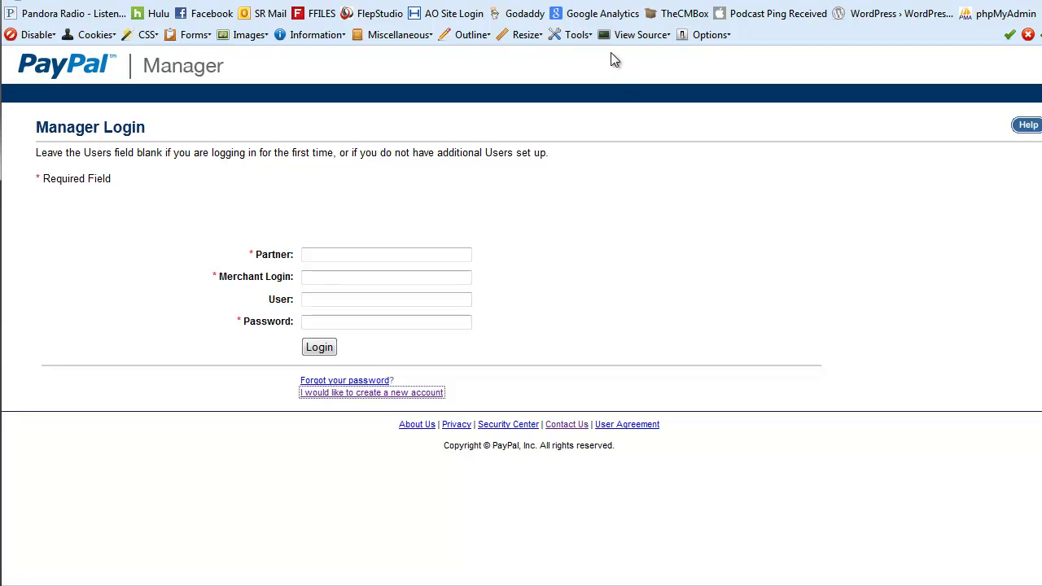
key("ctrl+Tab")
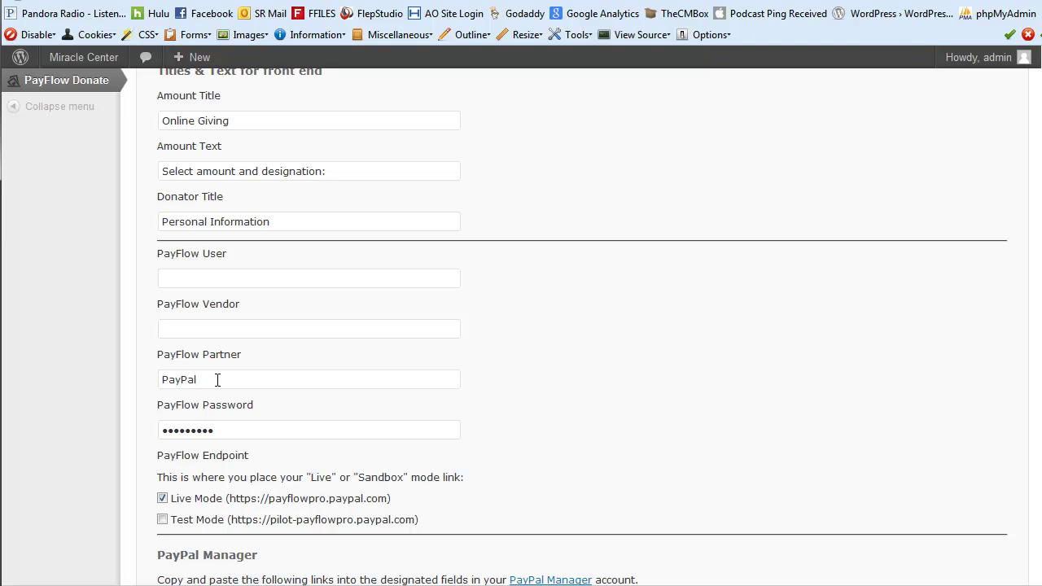
- Review the Live Mode and Test Mode options of the PayFlow Endpoint setting
scroll(216, 389, "down", 3)
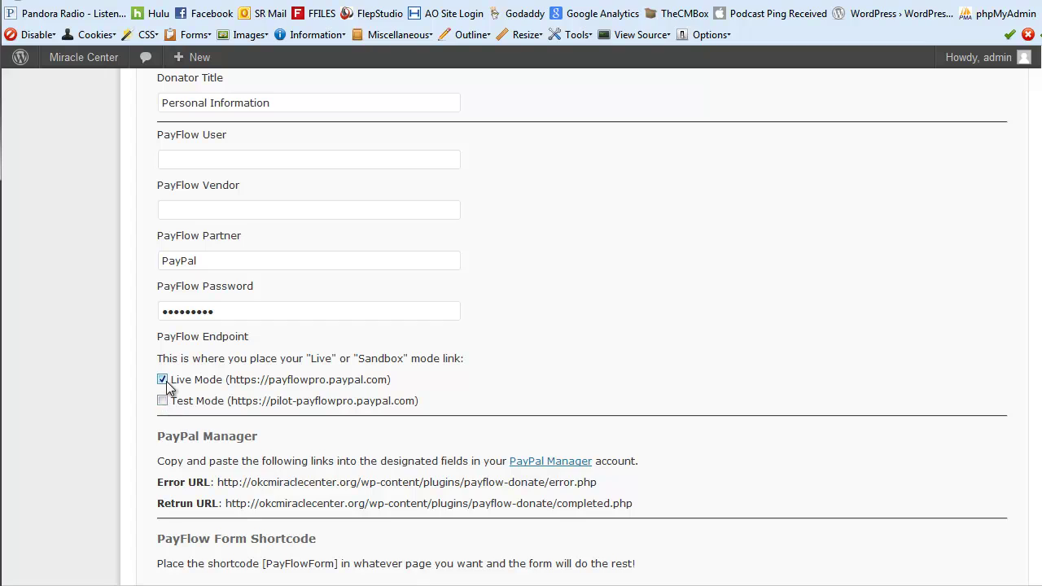
left_click(163, 379)
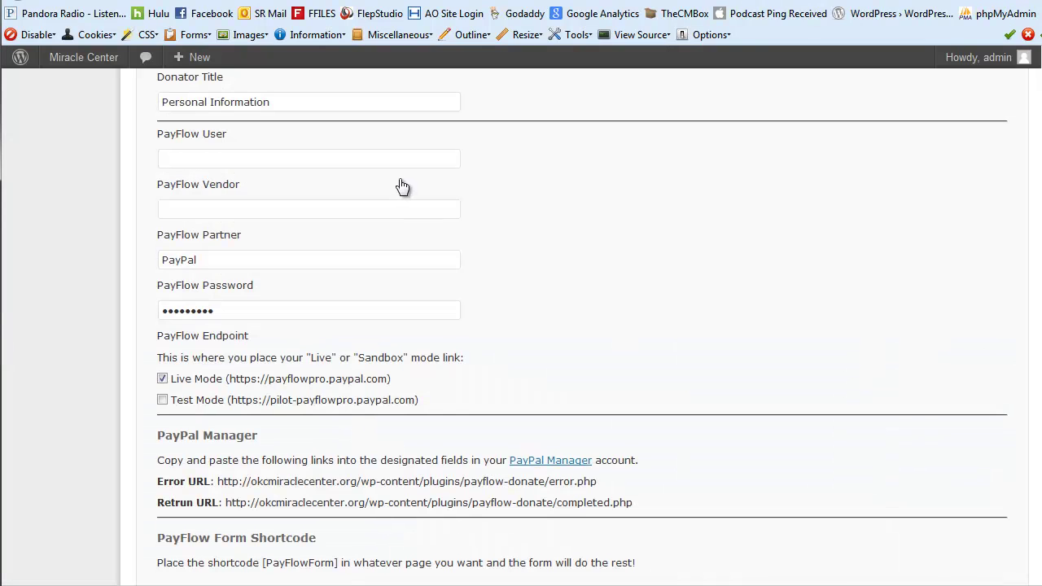
scroll(404, 183, "down", 2)
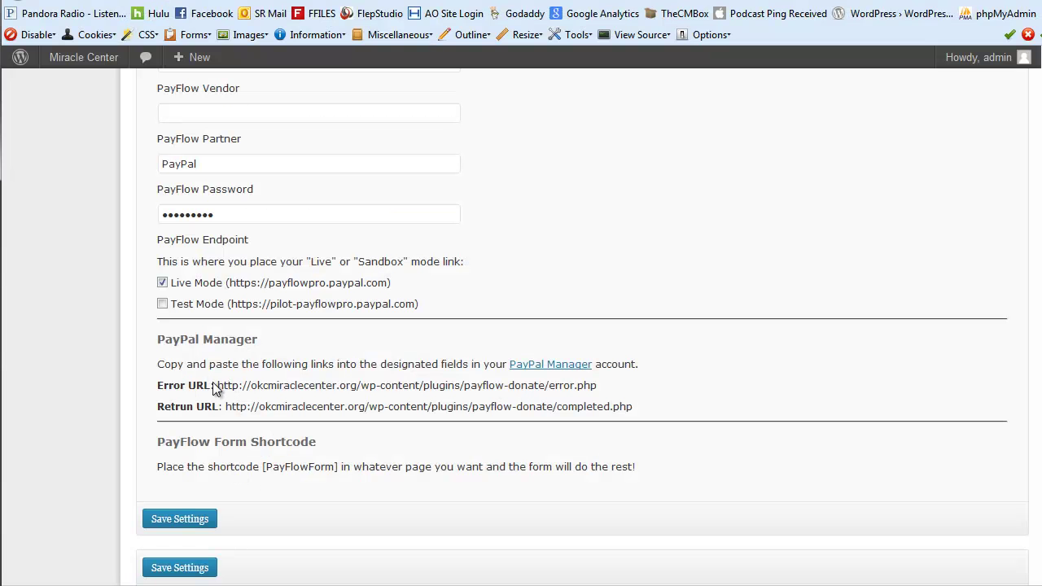
- Select the plugin's Error URL and Return URL in turn, and examine PayPal Manager's hosted checkout settings for matching fields
left_click_drag(223, 384, 563, 384)
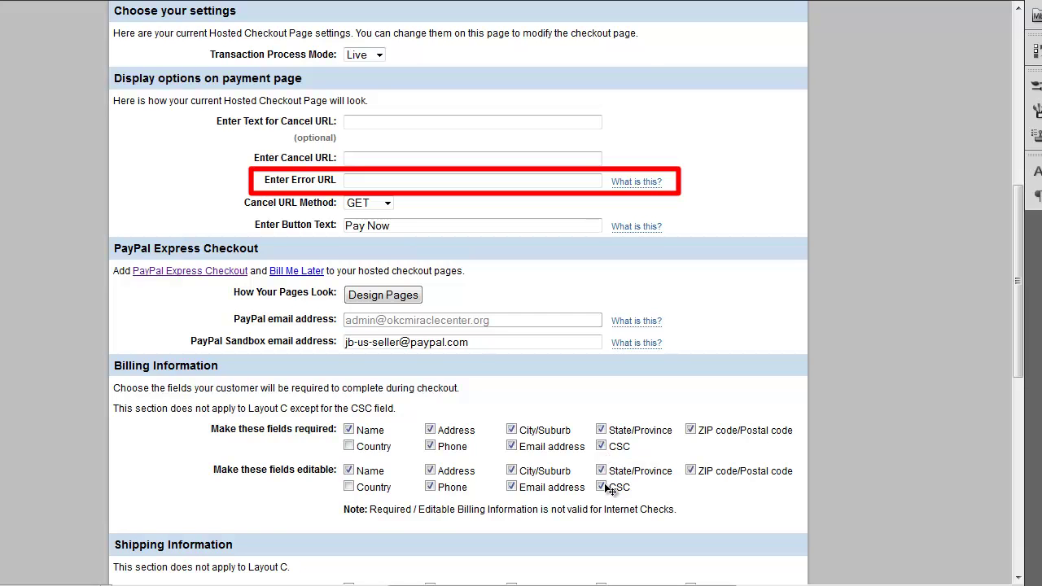
left_click_drag(1019, 264, 1019, 329)
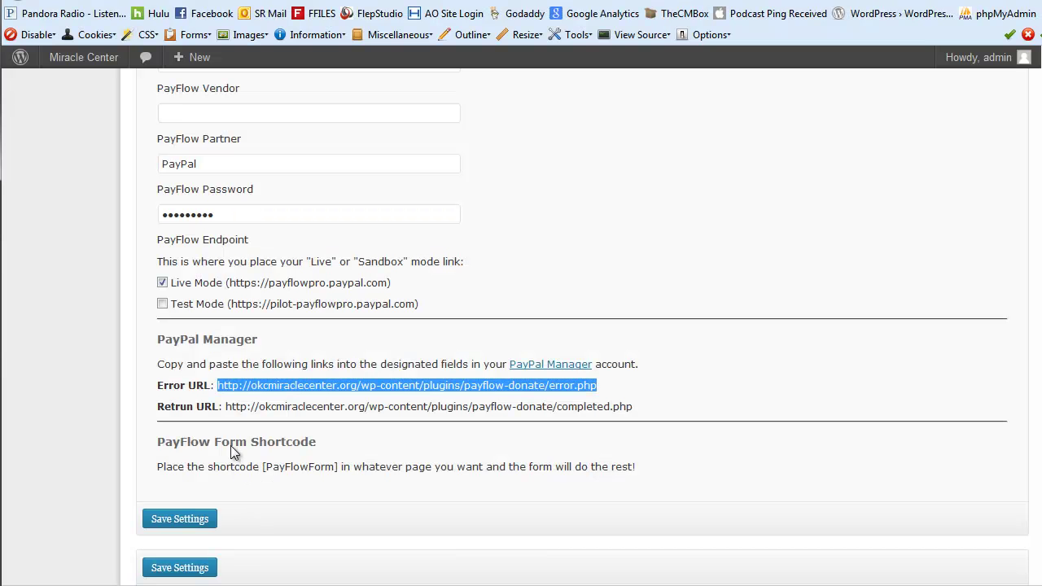
left_click_drag(223, 402, 635, 416)
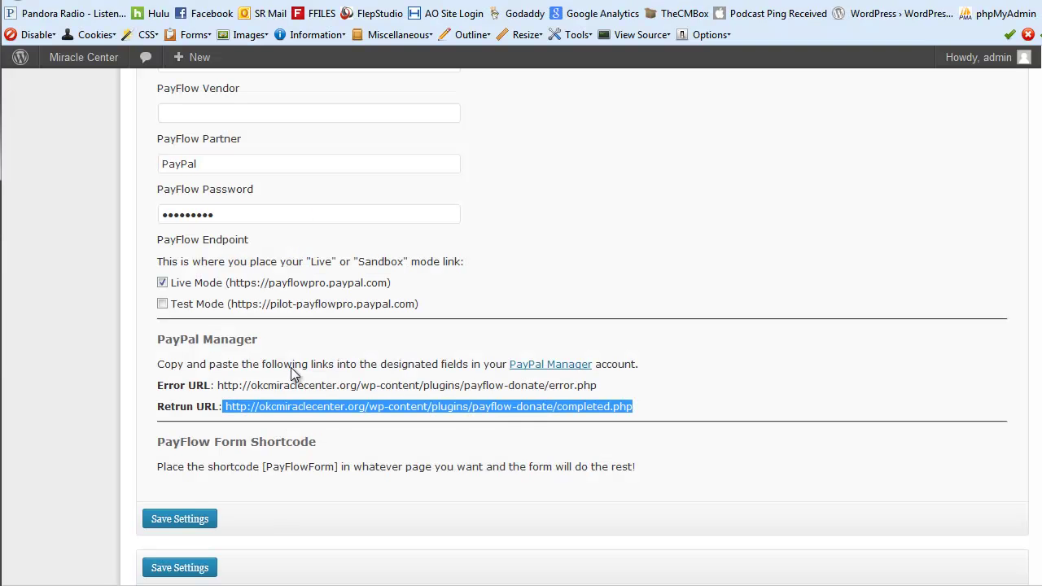
scroll(274, 328, "up", 2)
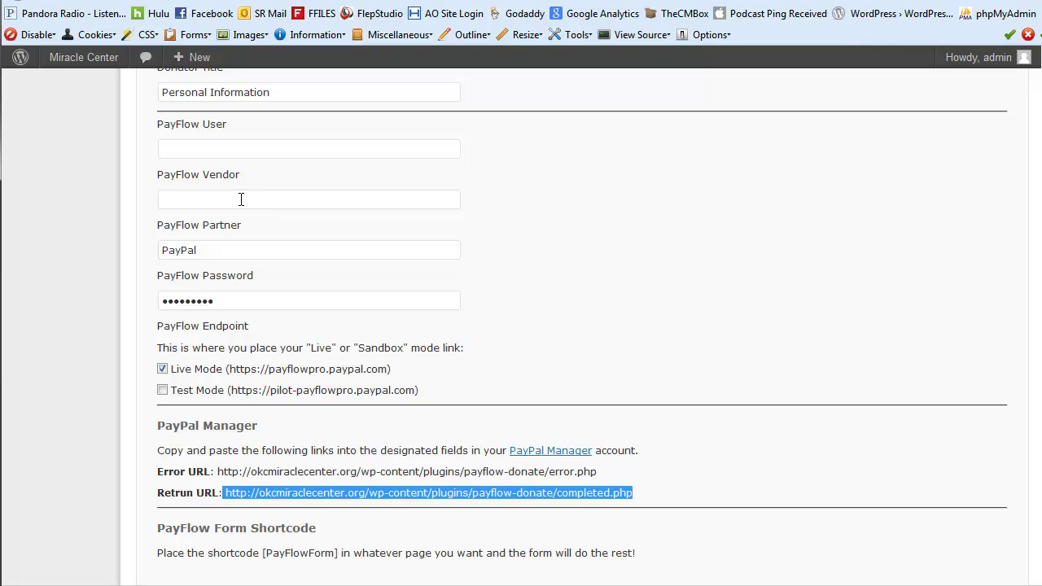
- Highlight the [PayFlowForm] shortcode in the plugin settings and review the option for clearing stored HTML files
scroll(241, 200, "down", 4)
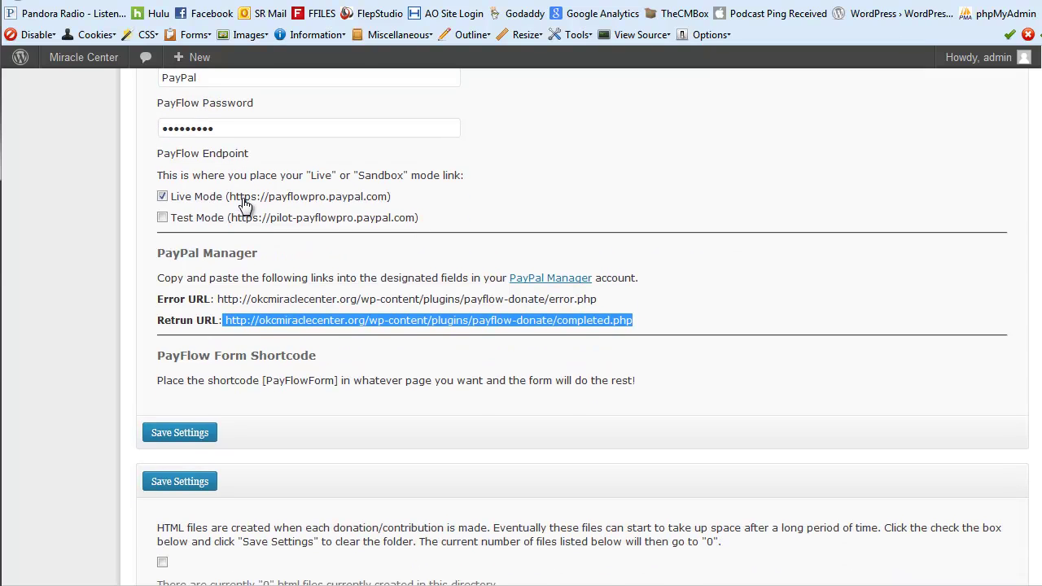
scroll(244, 203, "up", 1)
left_click(245, 205)
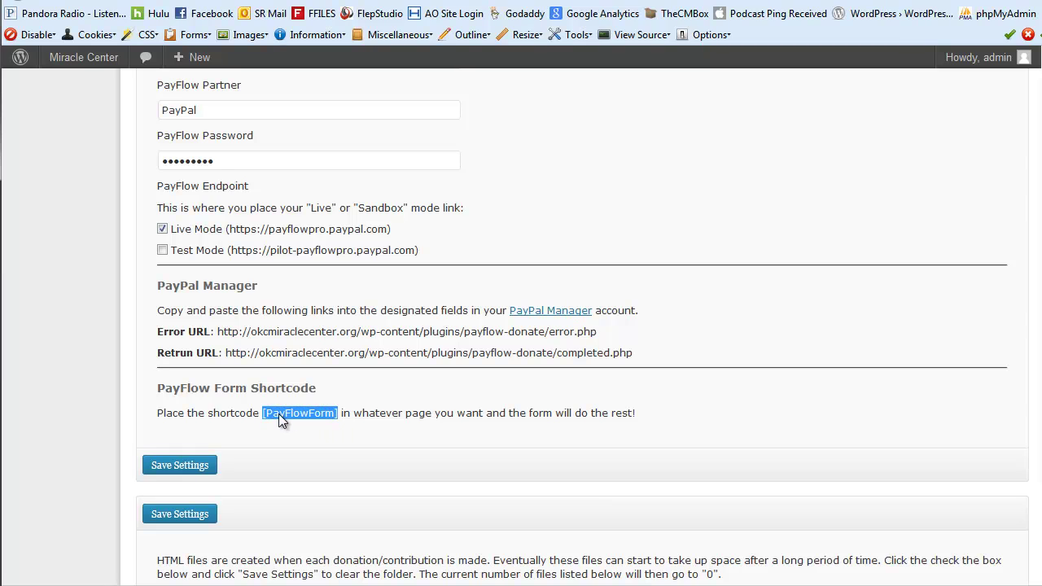
left_click(383, 448)
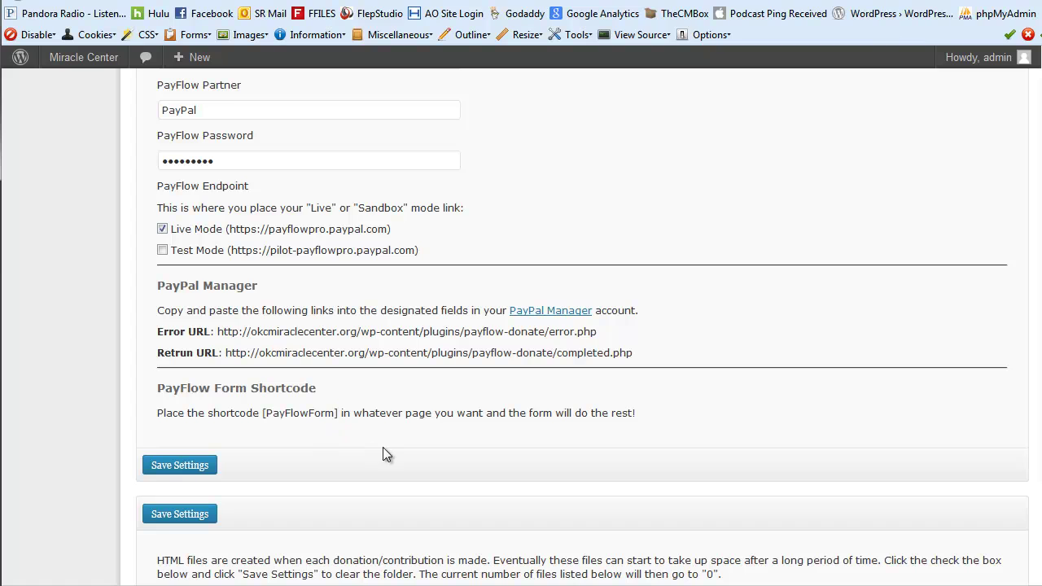
scroll(381, 443, "down", 3)
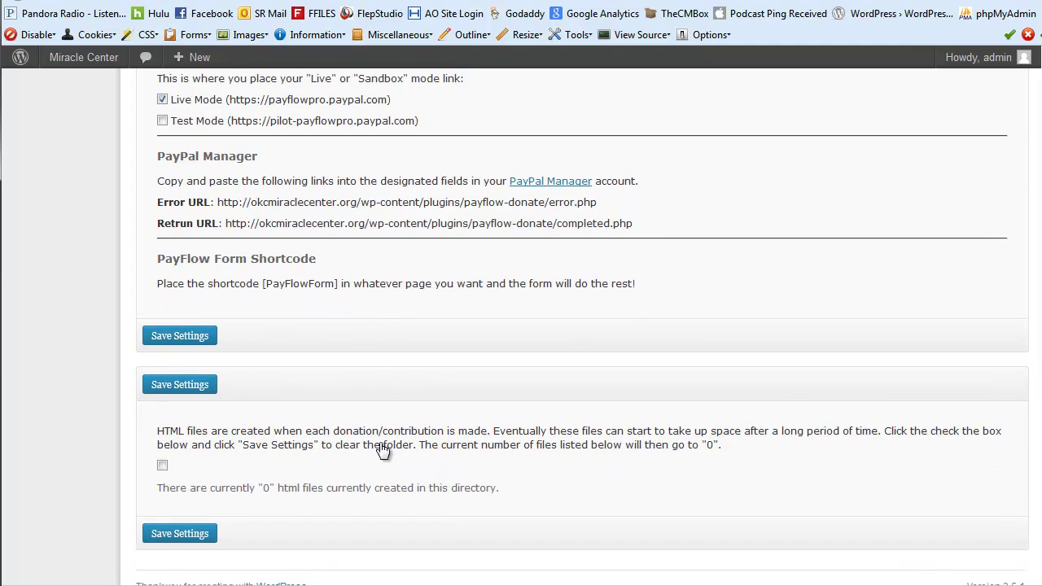
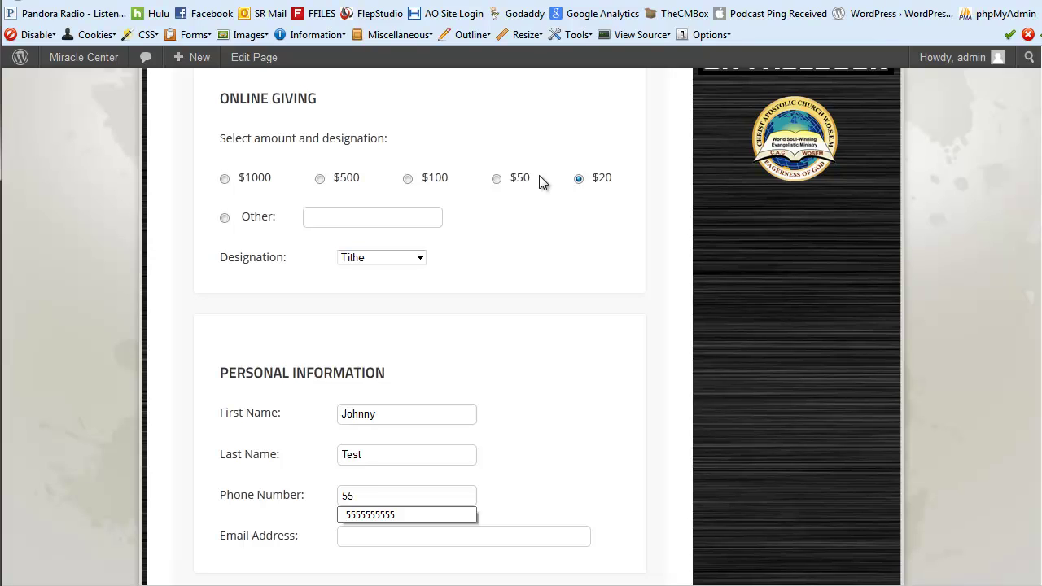
- Enter the donor's phone number with hyphens between the digit groups
key("Down")
key("Return")
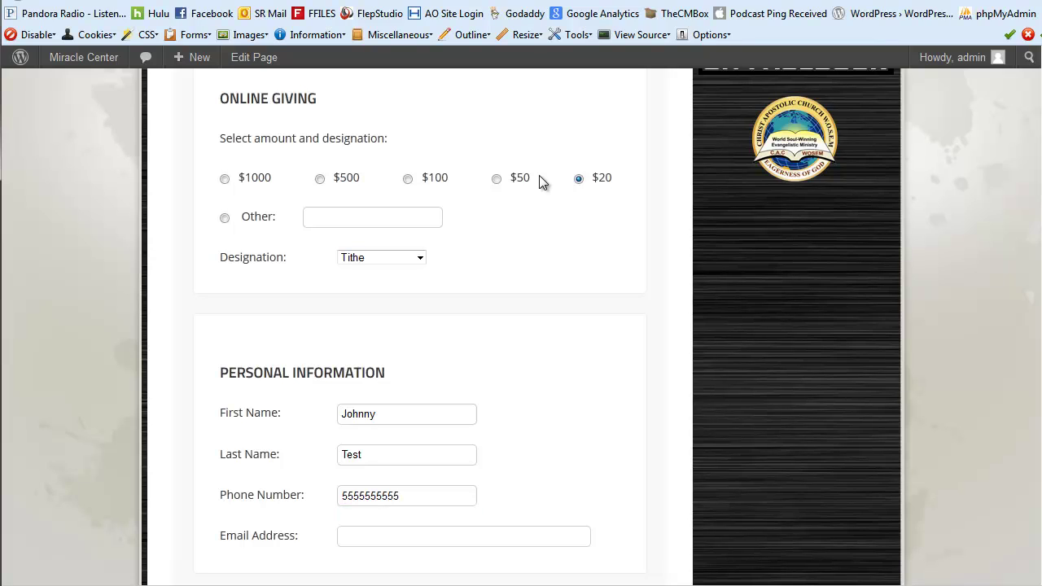
key("BackSpace")
key("BackSpace")
key("BackSpace")
key("BackSpace")
key("BackSpace")
key("BackSpace")
key("BackSpace")
key("BackSpace")
key("BackSpace")
key("BackSpace")
type("555")
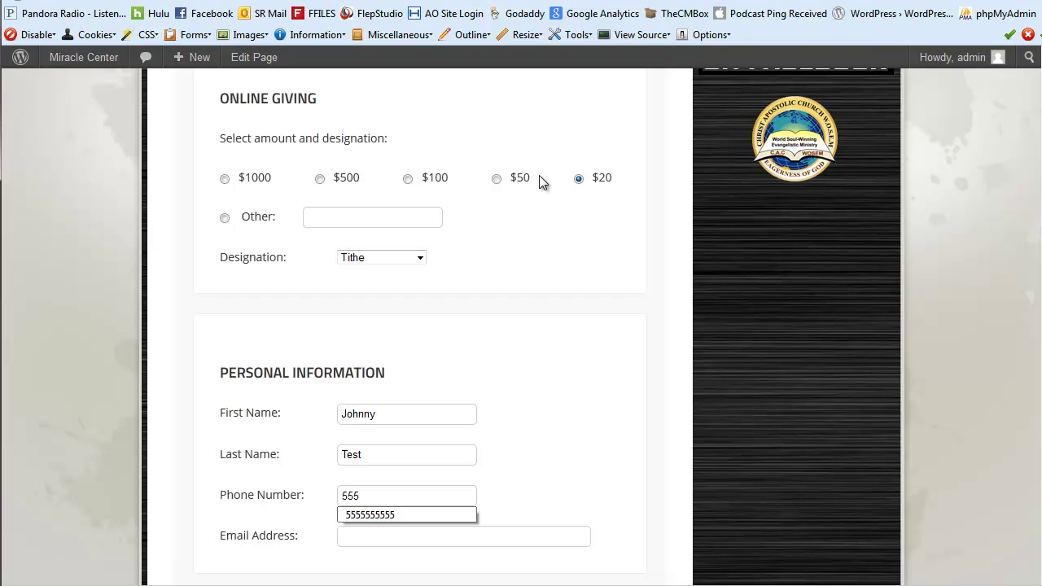
type("-")
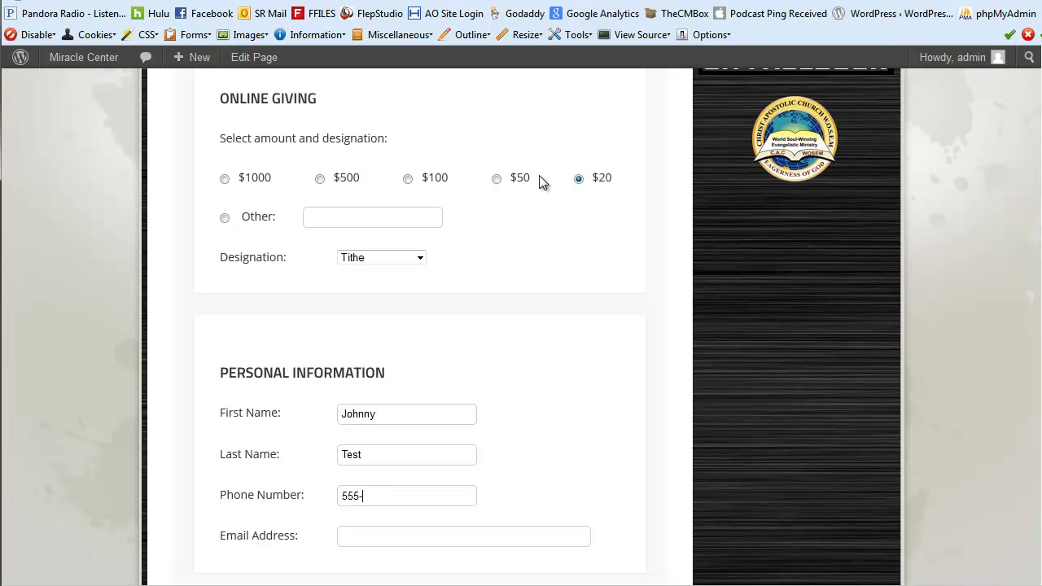
type("555-5555")
- Fill in the donor's email address from the saved suggestion in the Personal Information section
scroll(456, 335, "down", 2)
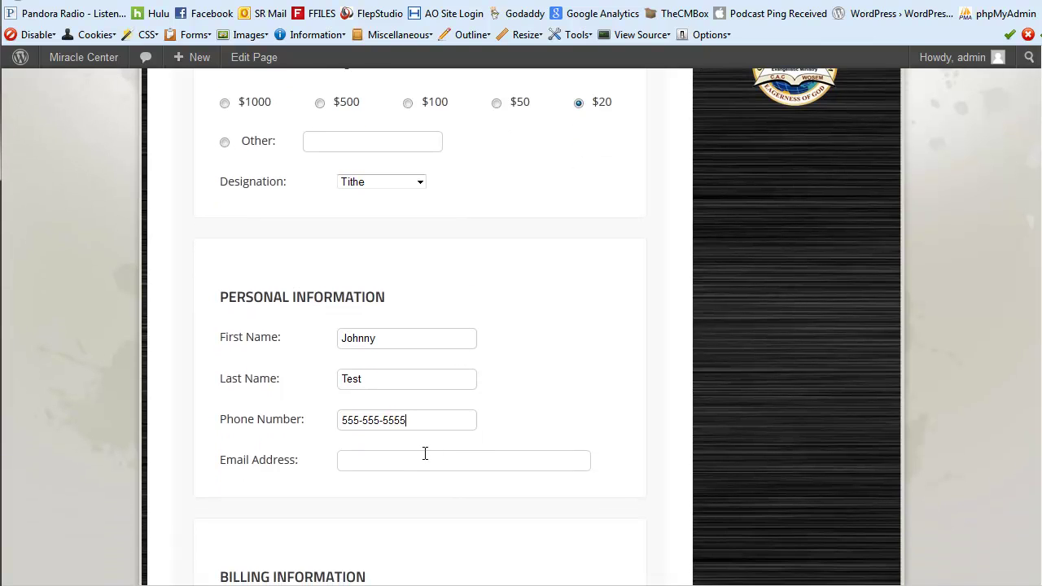
type("te")
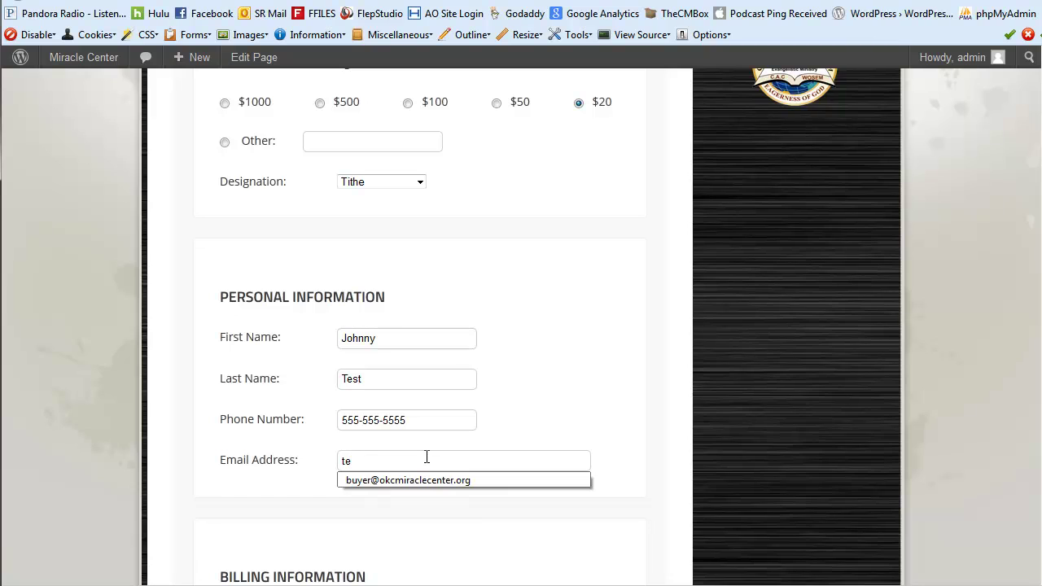
key("Down")
key("Return")
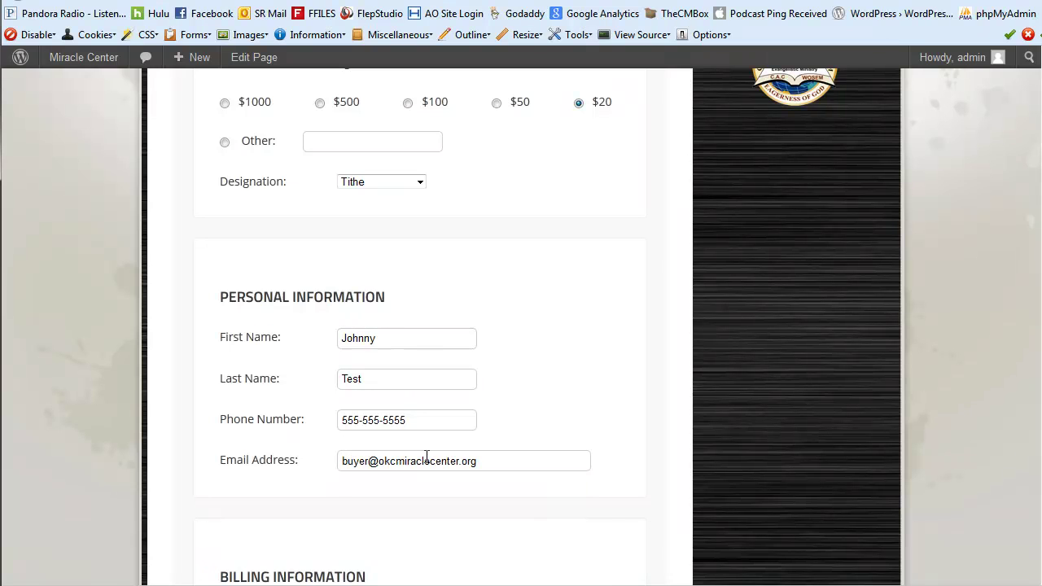
- Fill in the billing street address and city, leaving Address 2 blank
scroll(423, 458, "down", 2)
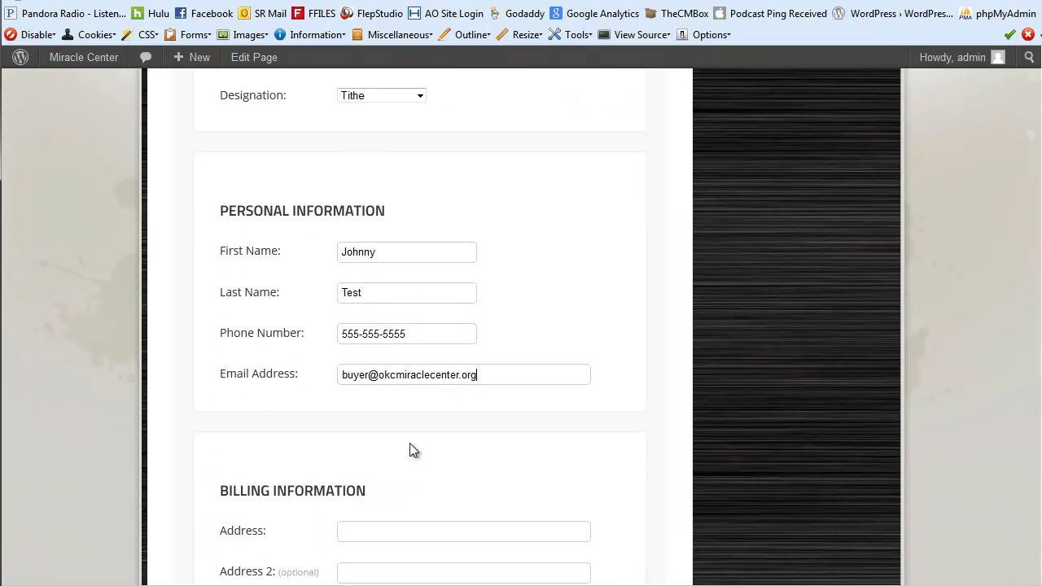
scroll(363, 424, "down", 2)
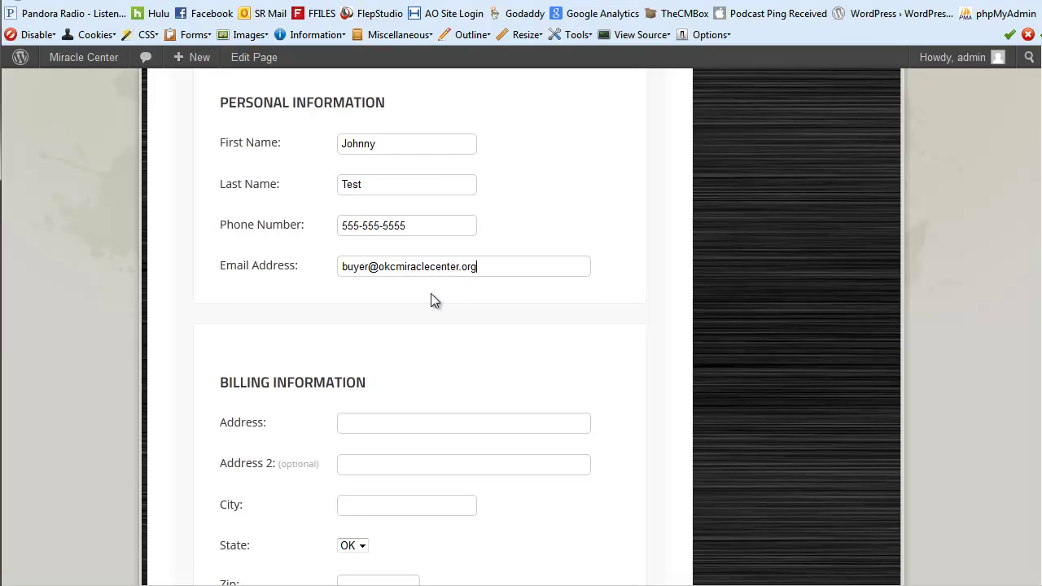
scroll(424, 309, "down", 2)
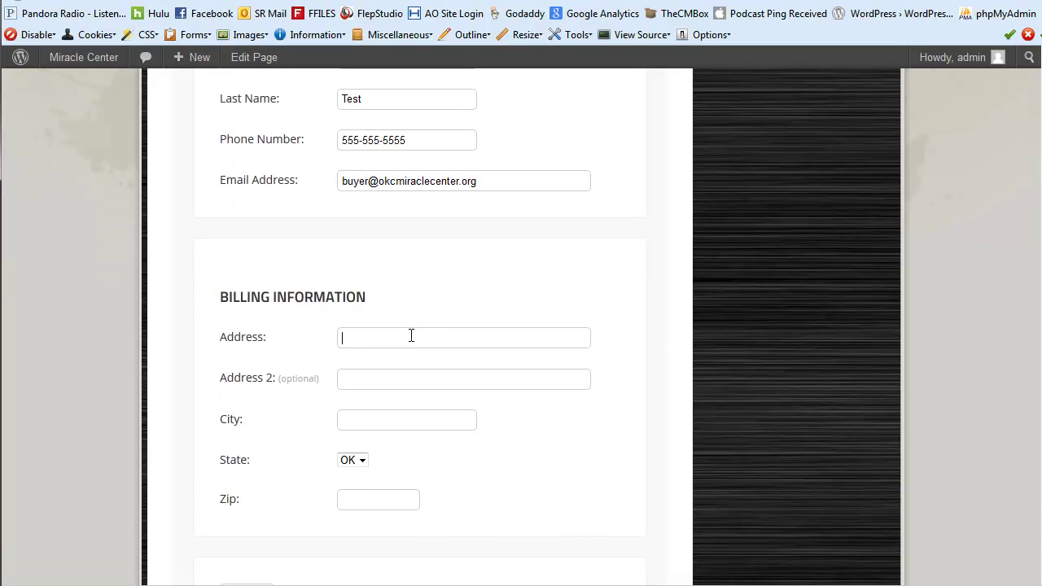
type("11")
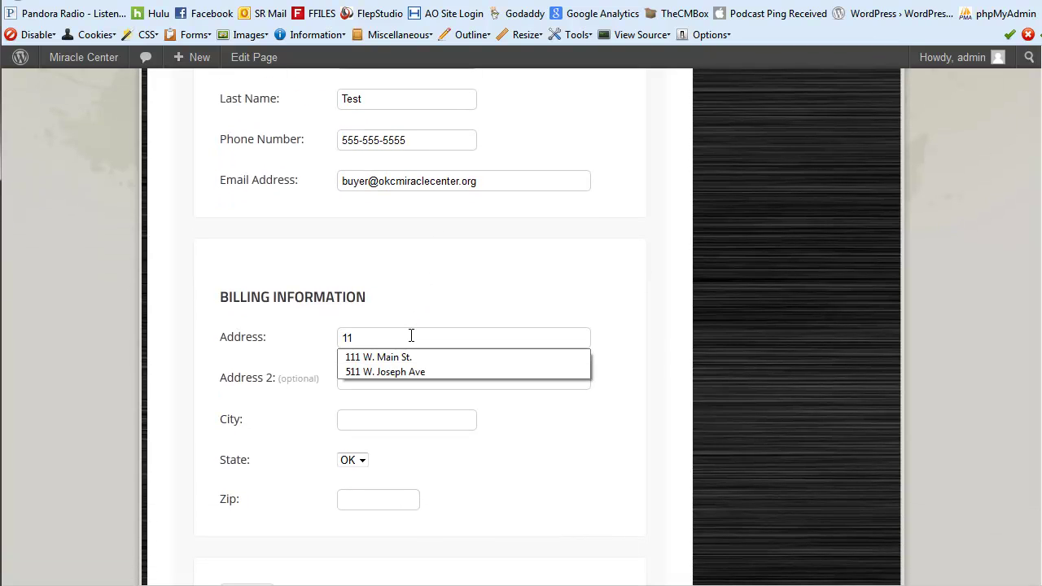
key("Down")
key("Return")
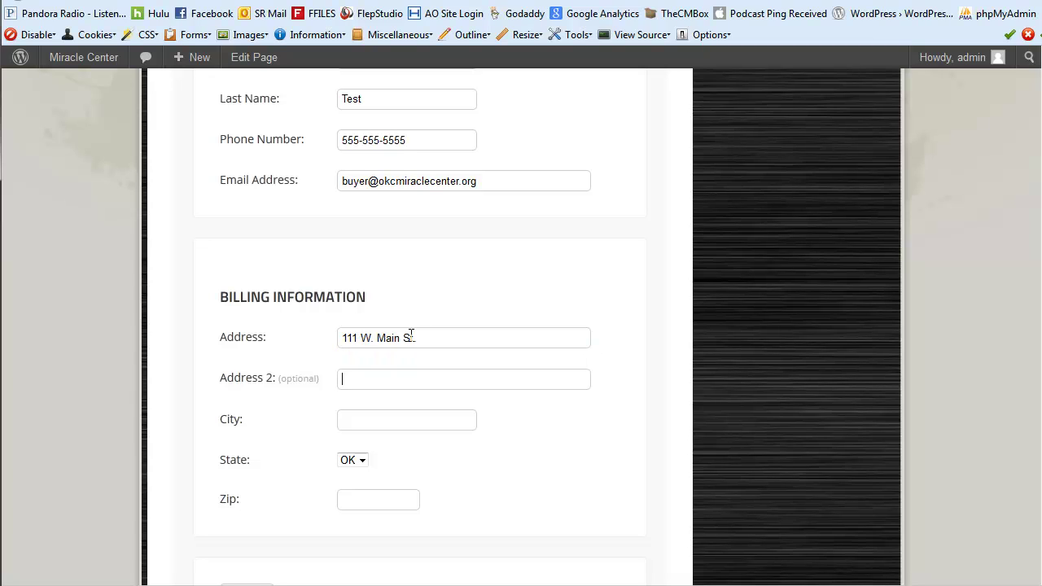
type("sk")
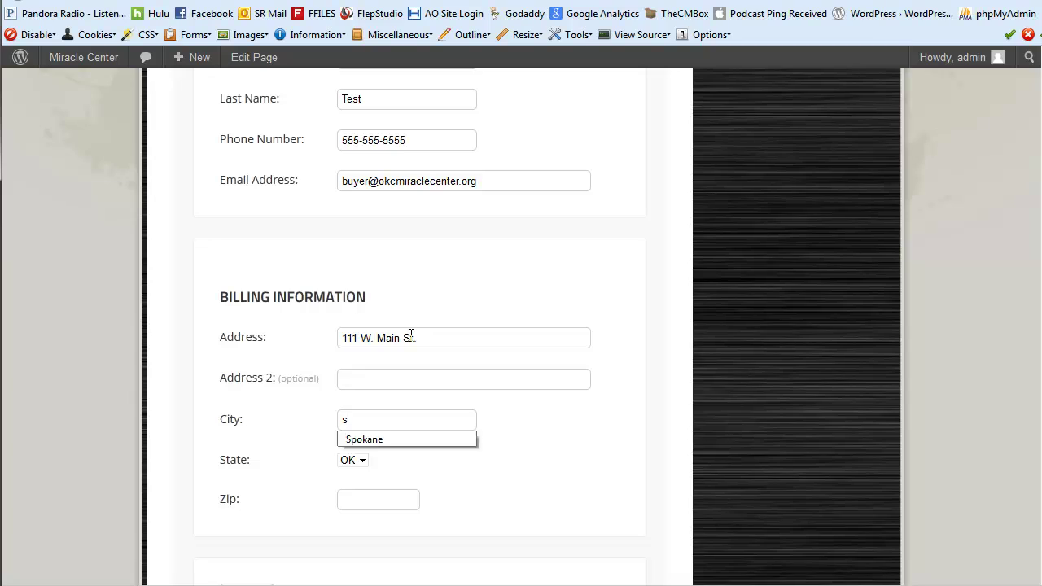
key("BackSpace")
key("BackSpace")
type("San J")
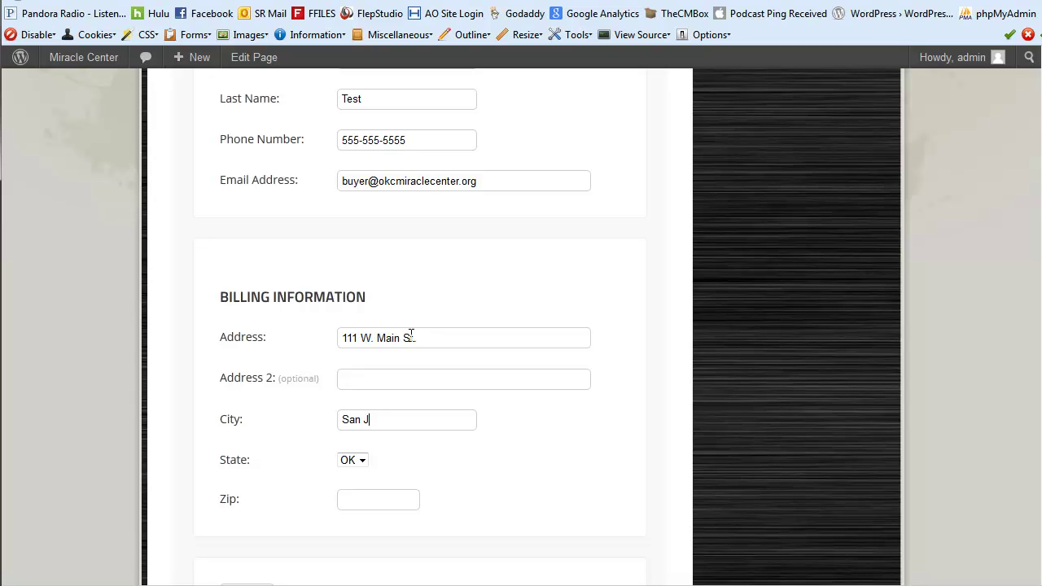
type("ose")
- Set the billing state to CA and fill in the zip code
key("Tab")
key("c")
key("Tab")
type("9")
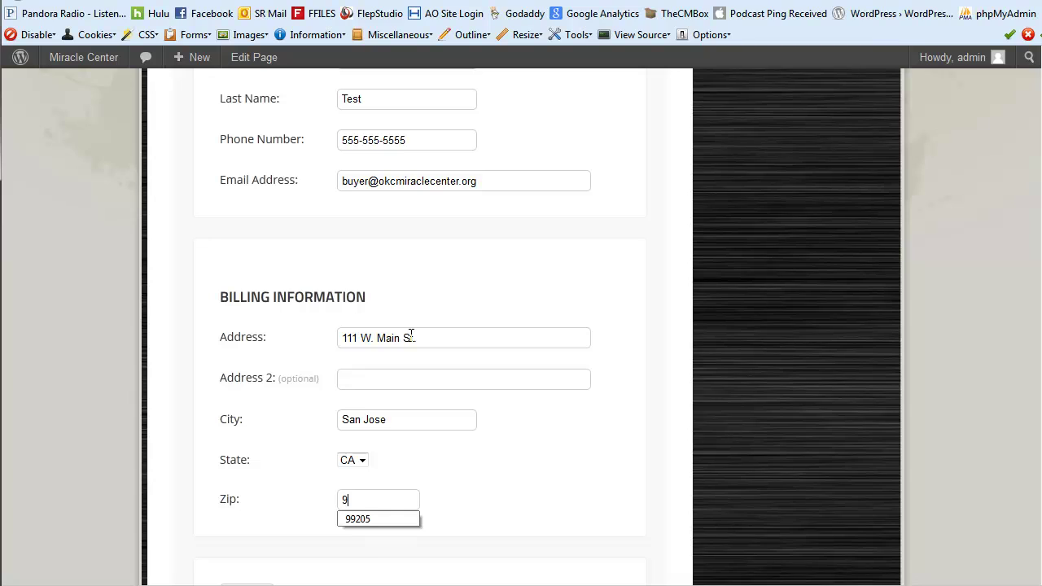
key("BackSpace")
type("7")
key("Down")
key("Return")
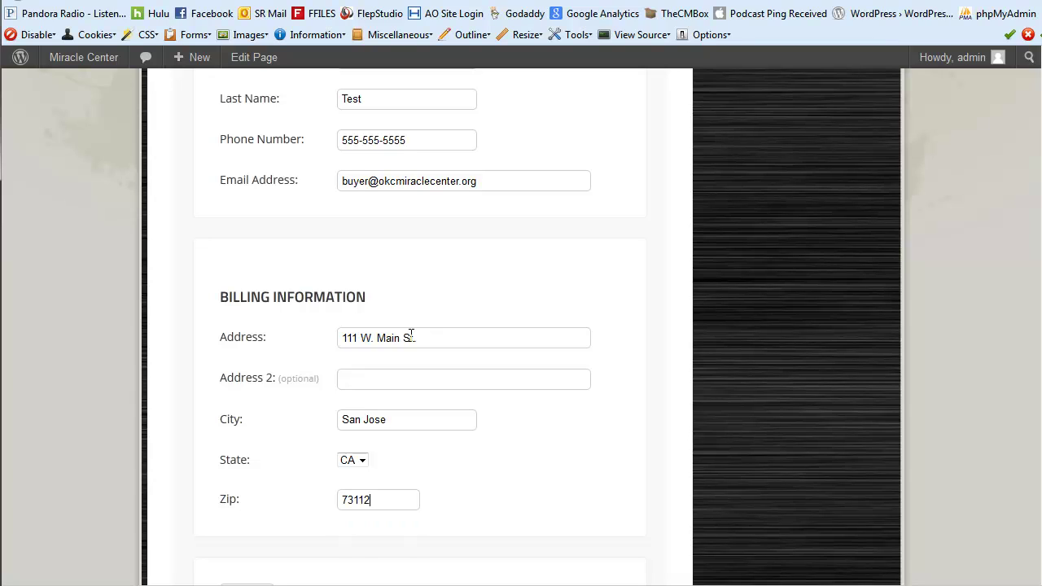
- Submit the donation form and highlight the Designation row on the Confirm Amount page
scroll(411, 334, "down", 3)
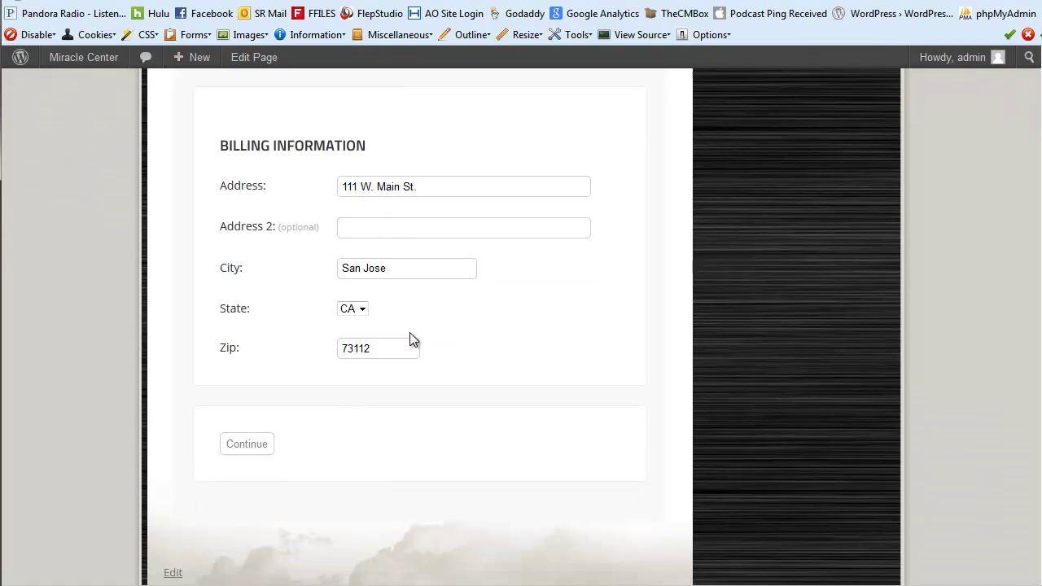
left_click(249, 447)
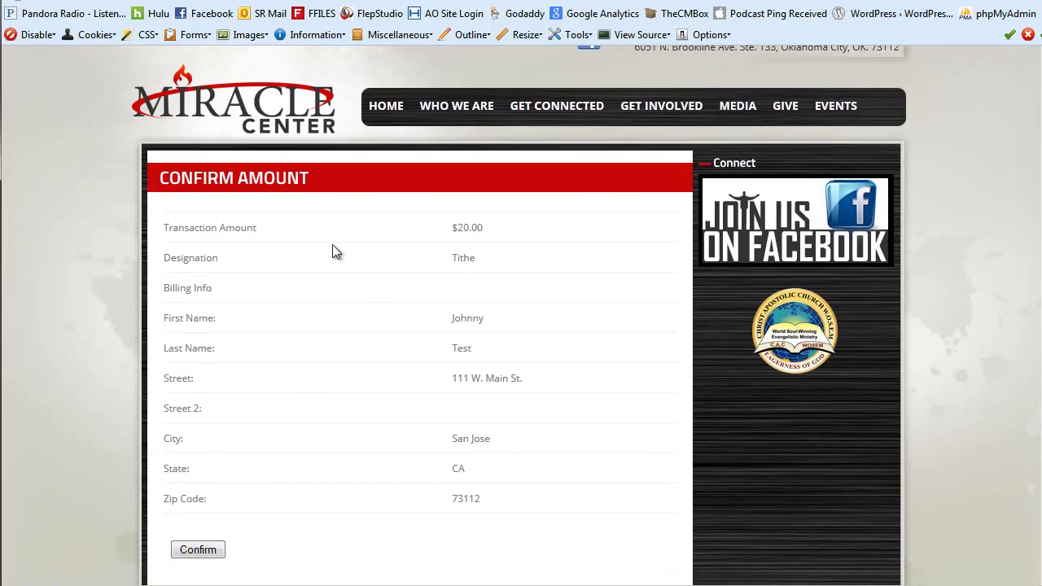
left_click_drag(171, 257, 494, 262)
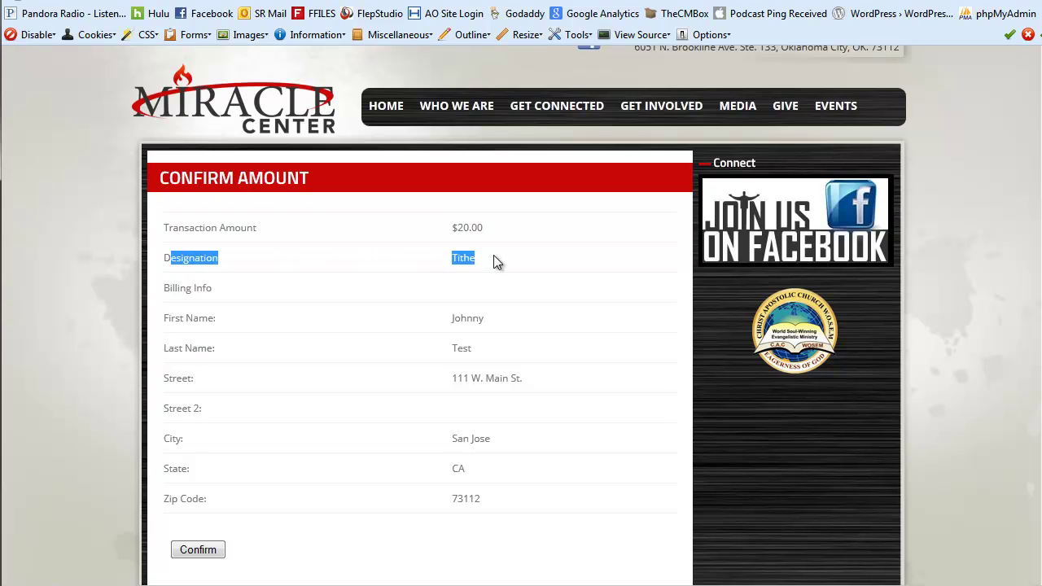
left_click(495, 261)
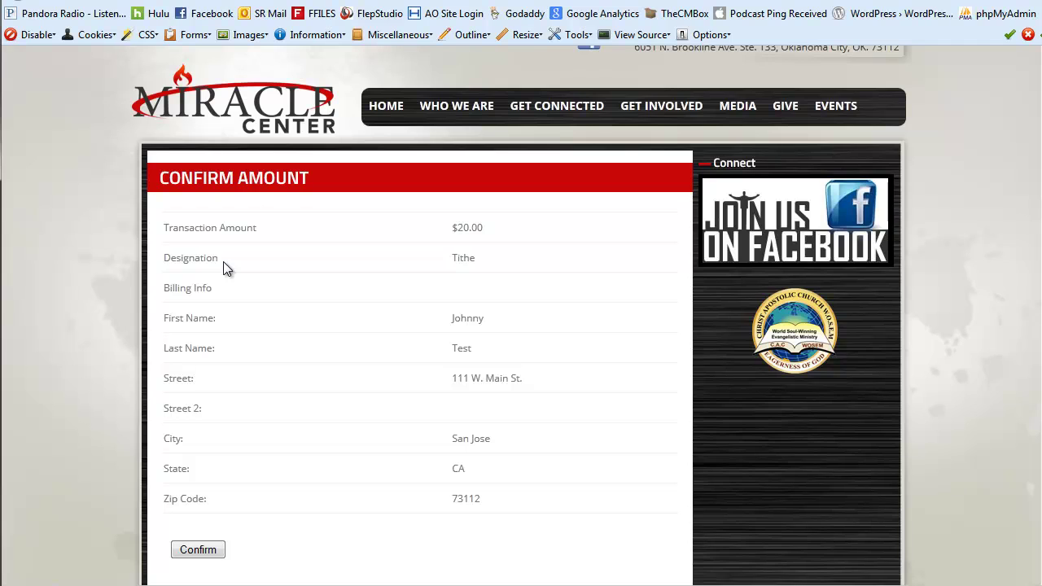
- Confirm the donation details and review the PayPal, Bill Me Later and card payment options
scroll(224, 262, "down", 2)
scroll(224, 261, "down", 1)
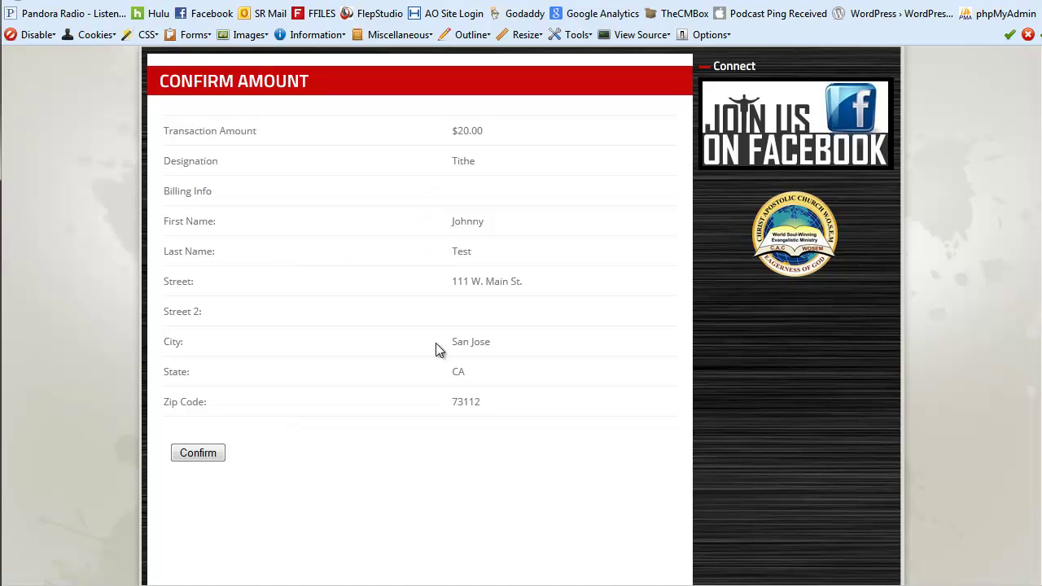
left_click(209, 455)
scroll(374, 428, "down", 3)
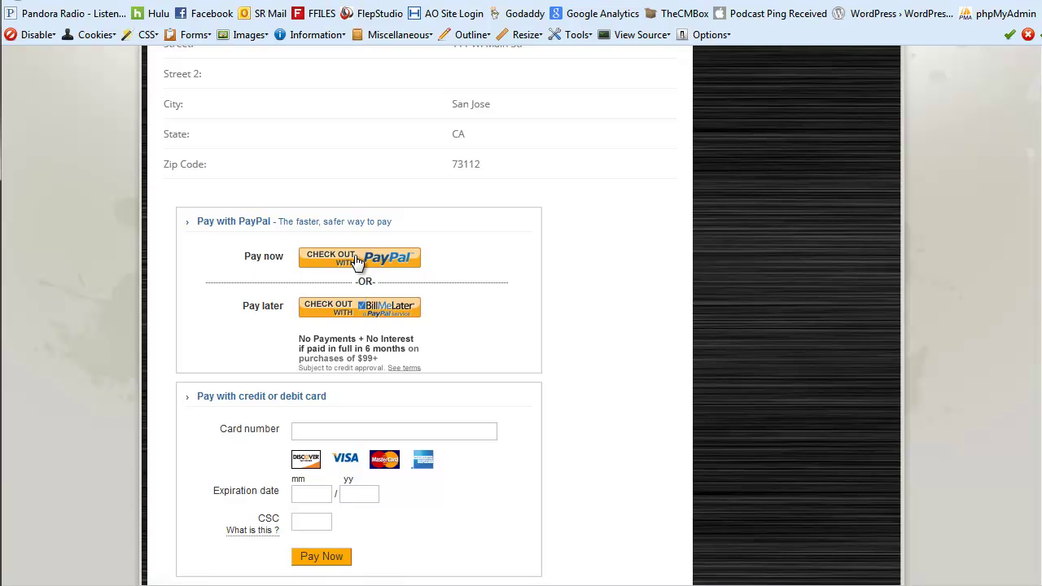
scroll(364, 327, "down", 1)
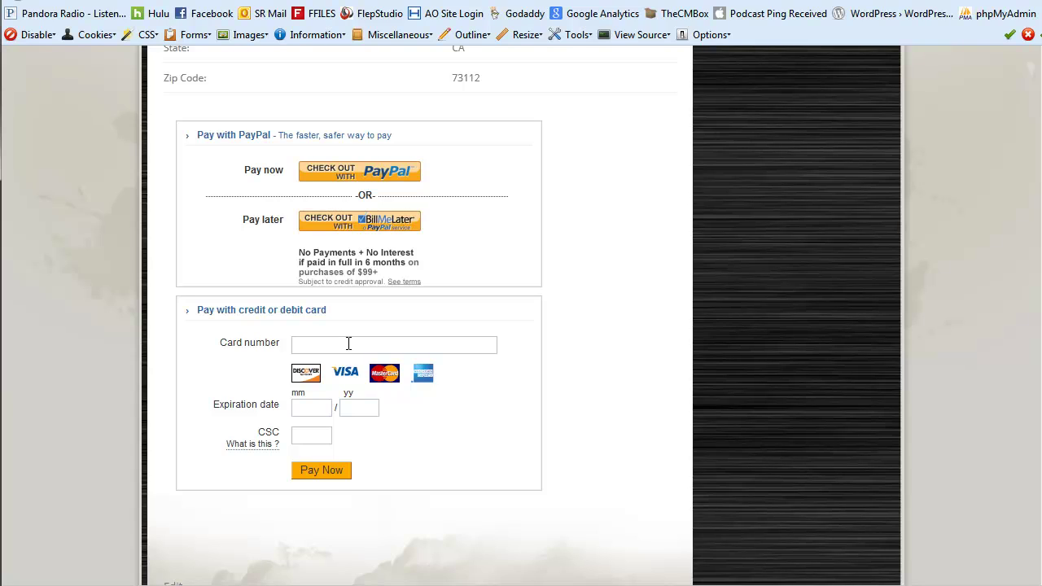
- Open the PayPal checkout to view its order summary and payment choices, and return to the donation payment page
left_click(372, 179)
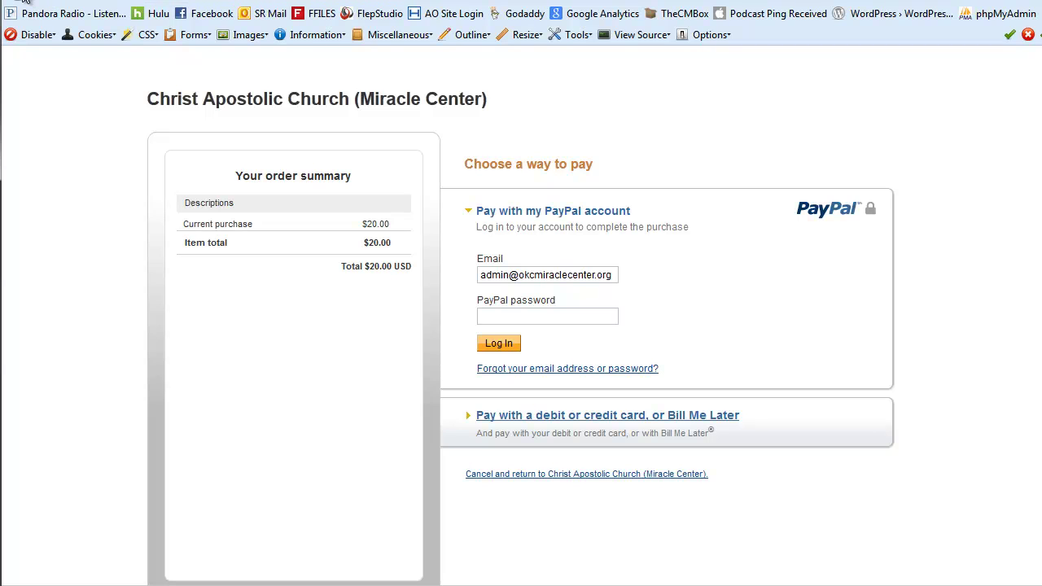
key("alt+Left")
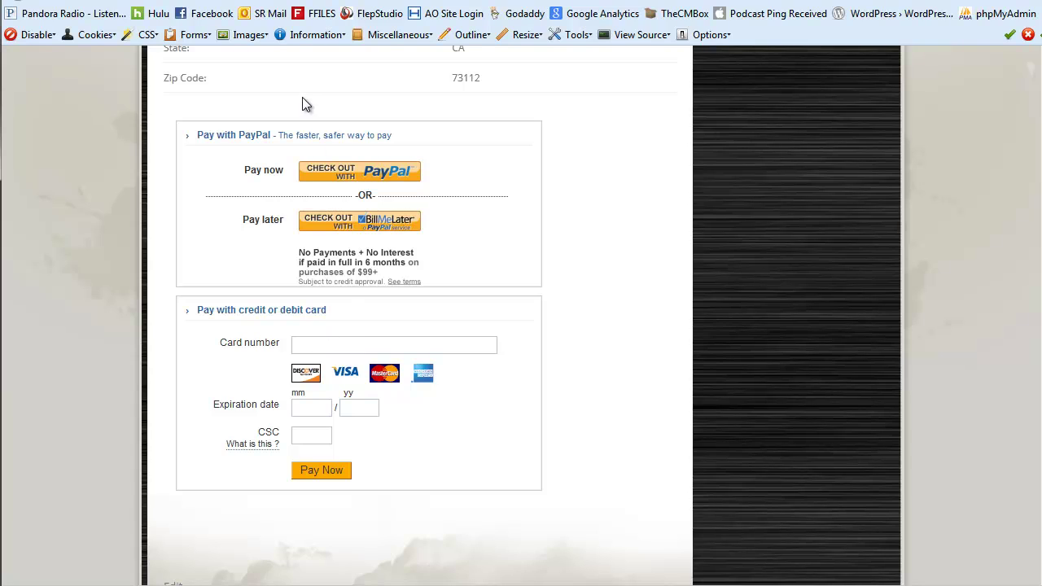
scroll(389, 130, "up", 1)
scroll(392, 133, "up", 2)
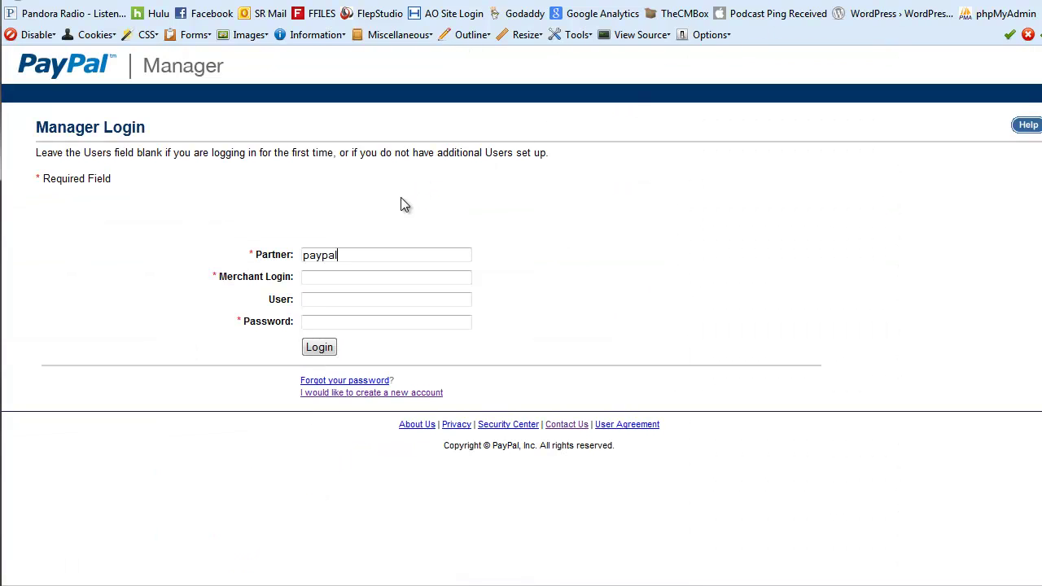
- Log in to PayPal Manager with the merchant login and account password, and review the hosted checkout setup fields
left_click(341, 276)
left_click(340, 318)
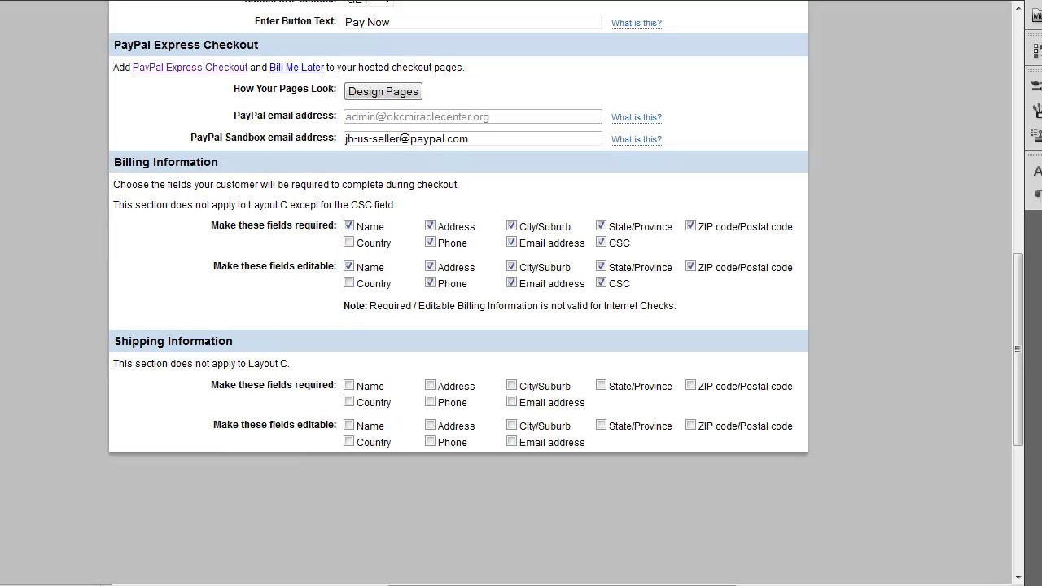
scroll(222, 49, "up", 3)
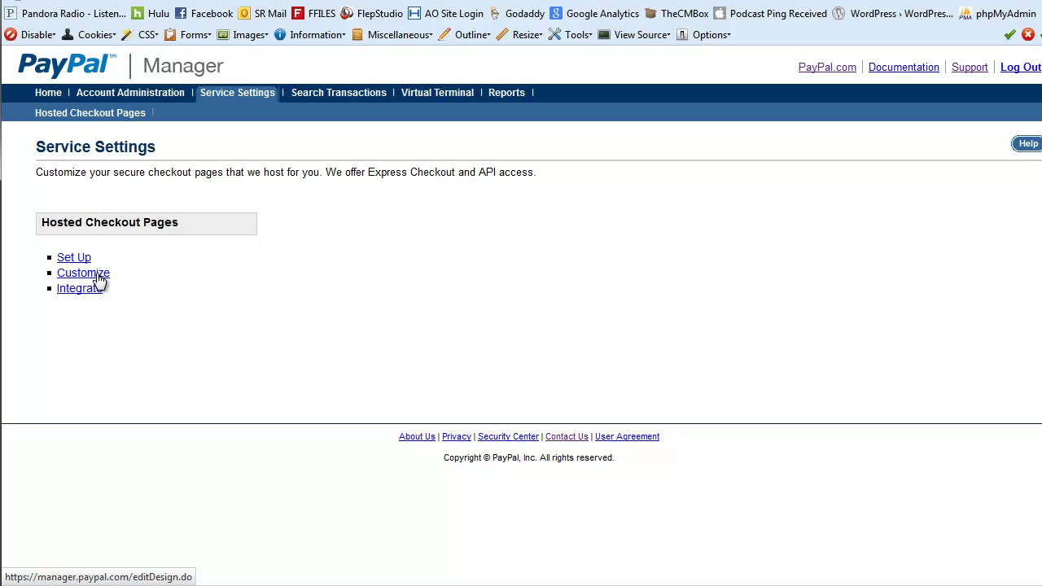
- Open the customization page for the hosted checkout pages and review Layout C and its preview
left_click(98, 277)
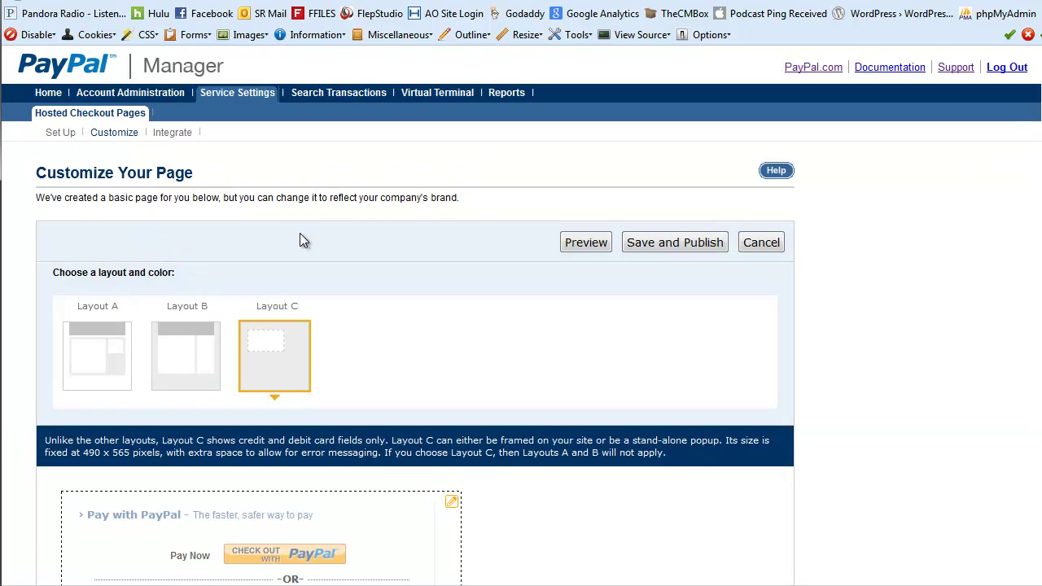
scroll(300, 233, "down", 3)
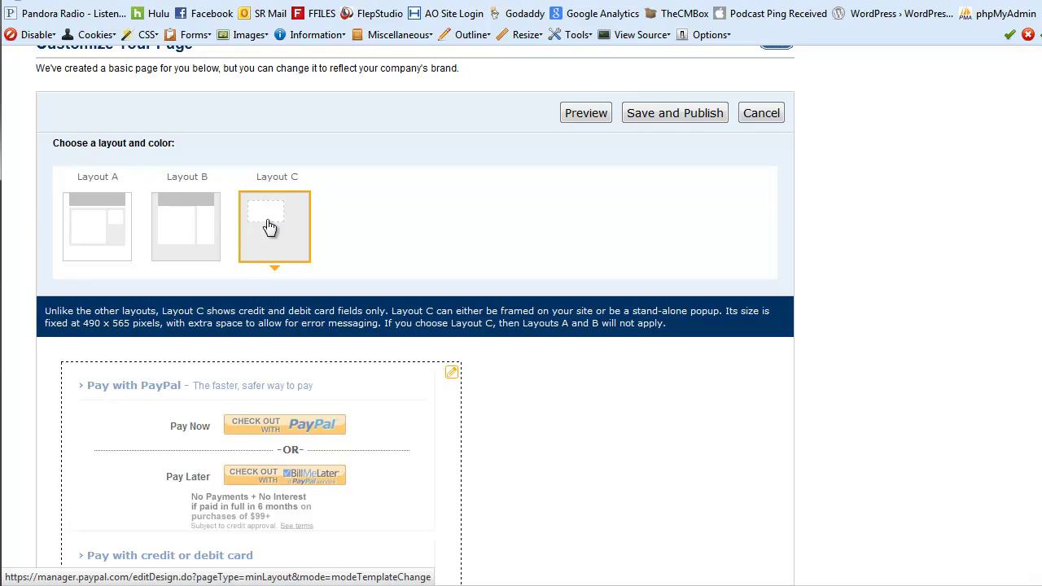
scroll(252, 167, "up", 2)
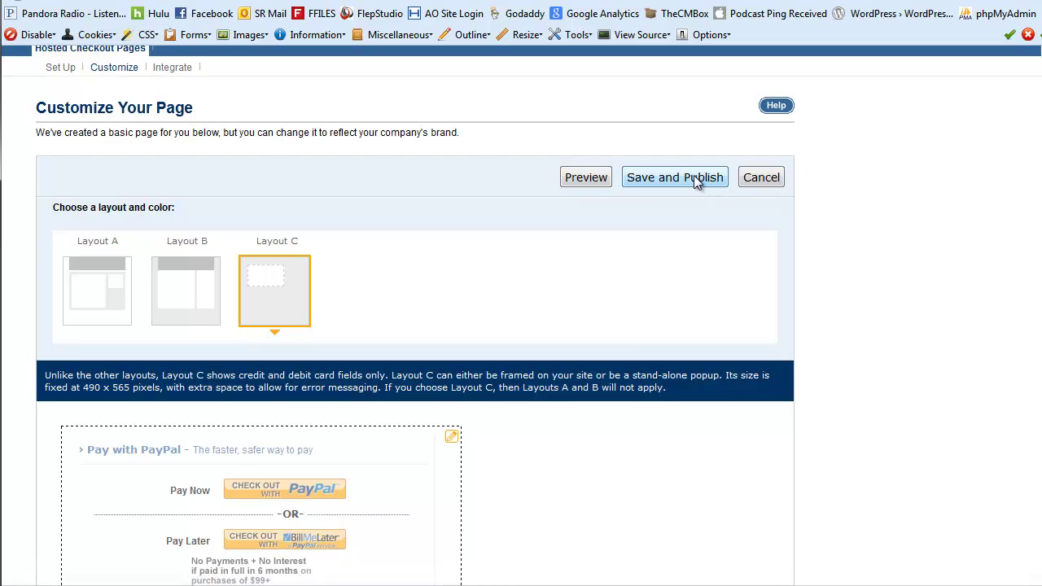
- Examine the PayPal, Bill Me Later and card sections of the Layout C sample in PayPal Manager
scroll(364, 502, "down", 4)
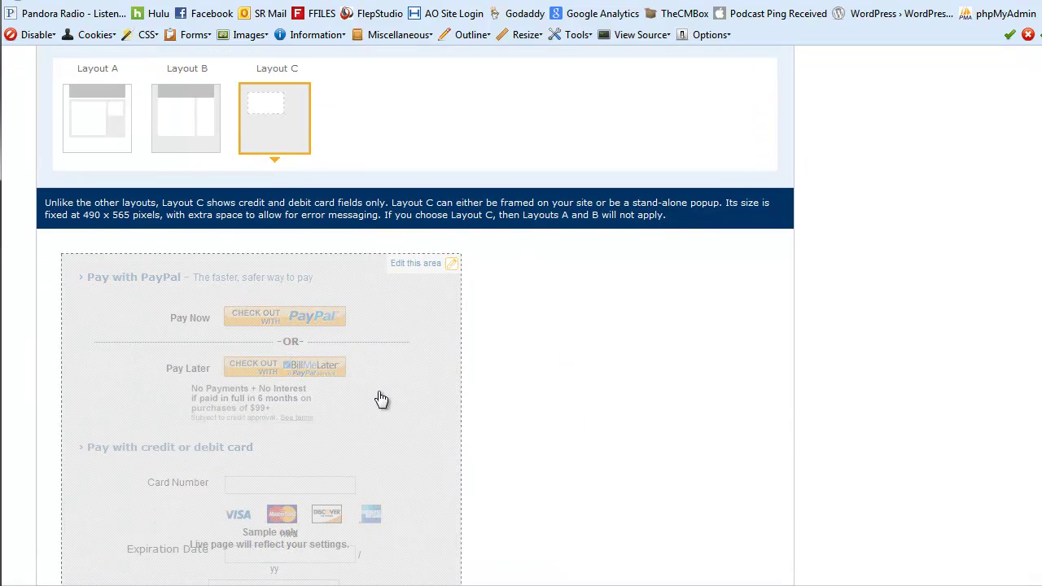
scroll(349, 410, "down", 2)
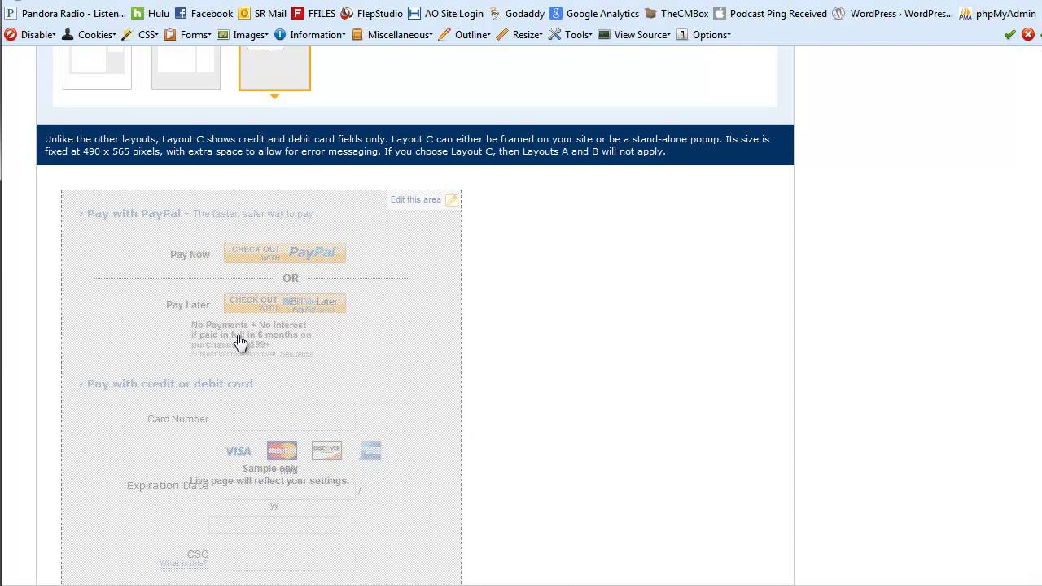
scroll(340, 212, "up", 3)
scroll(369, 246, "up", 4)
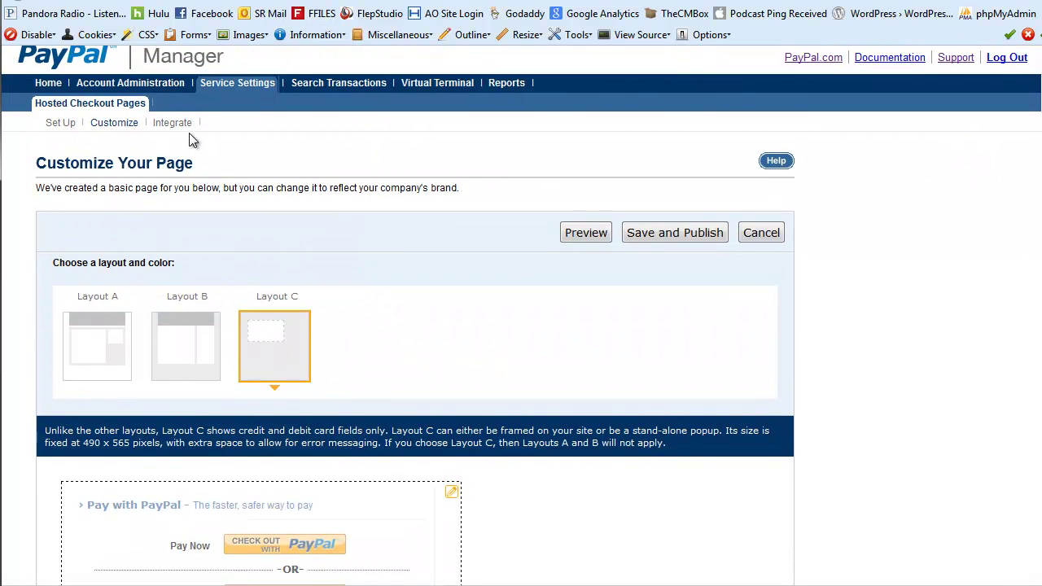
- Switch to the Confirm Amount page of the donation site and review its billing details and embedded payment form
left_click(291, 2)
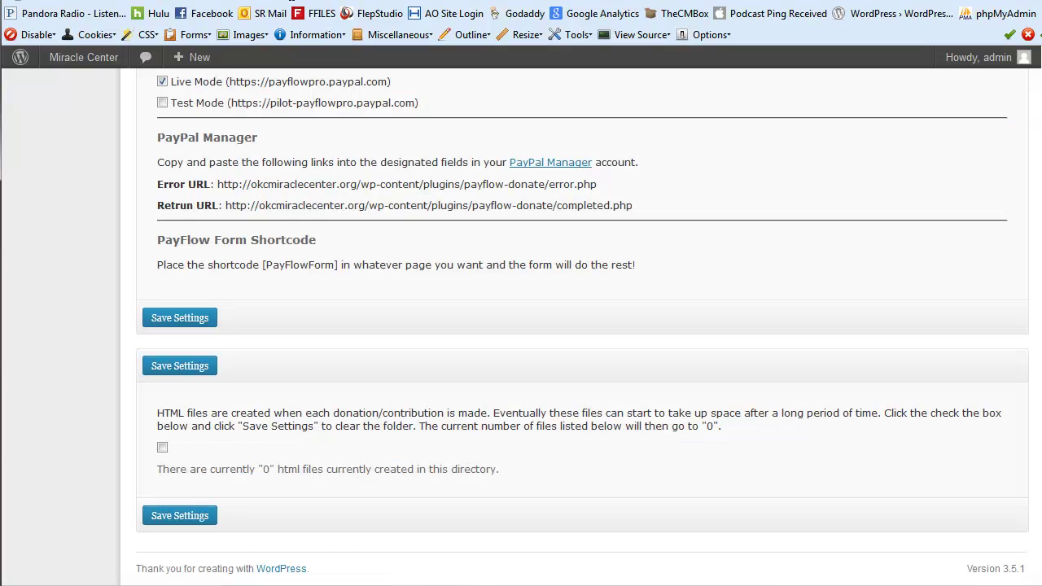
left_click(291, 2)
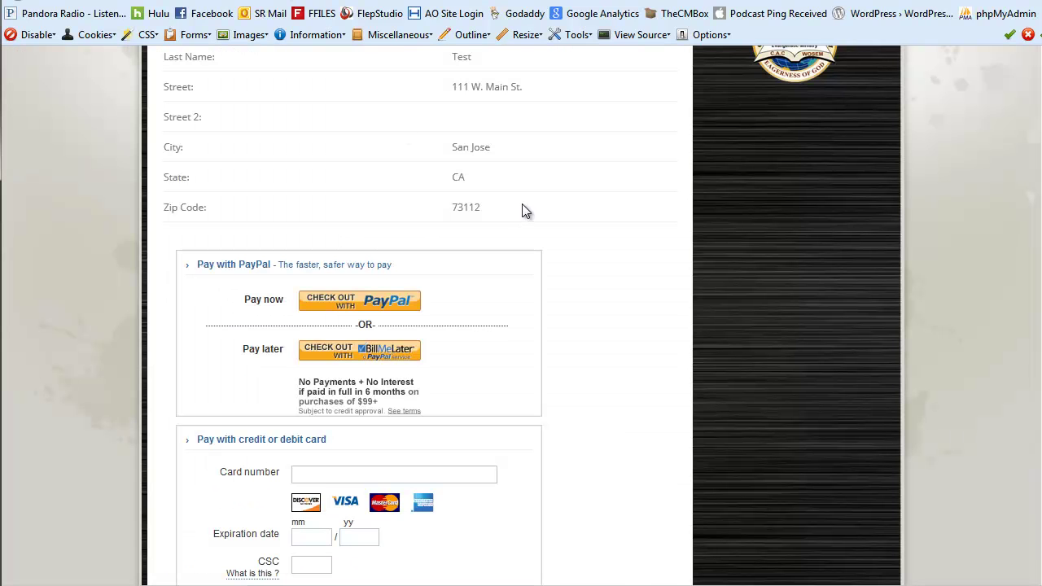
scroll(522, 210, "down", 2)
scroll(522, 204, "down", 3)
scroll(523, 204, "up", 10)
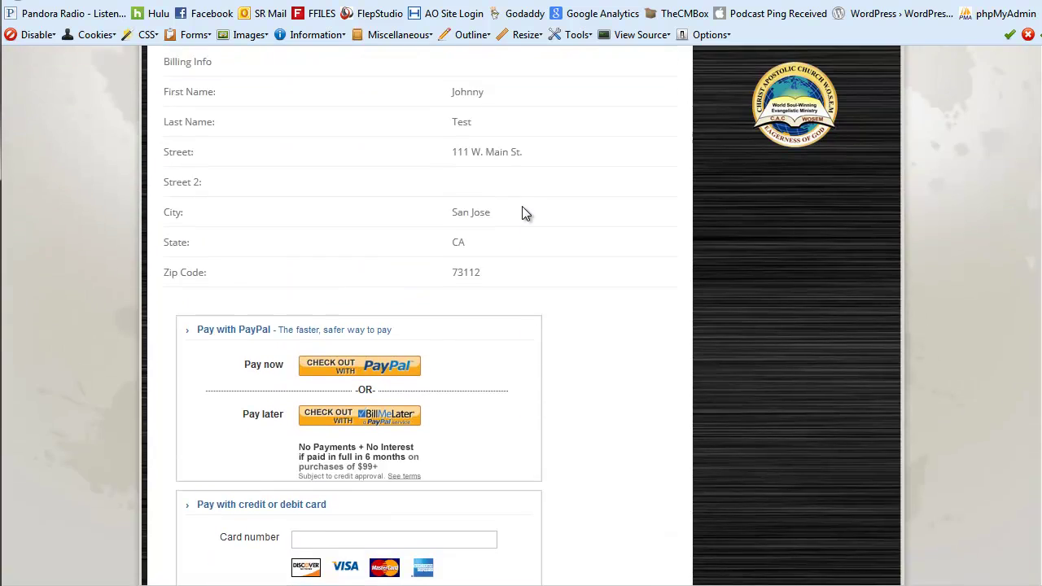
scroll(521, 210, "down", 1)
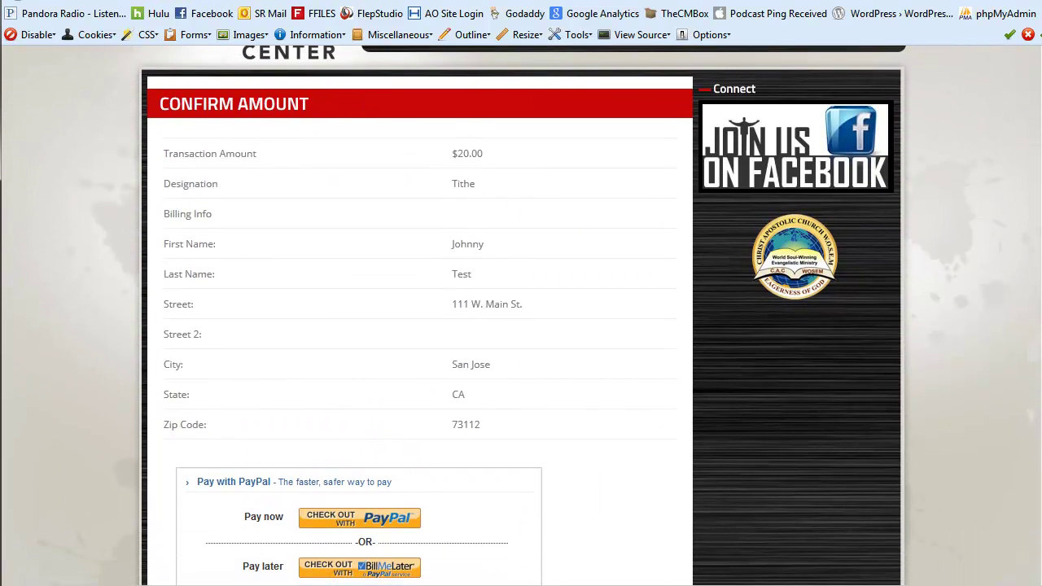
- Return to the PayFlow plugin settings and review the endpoint mode, PayPal Manager URLs, form shortcode and HTML file cleanup section
left_click(244, 2)
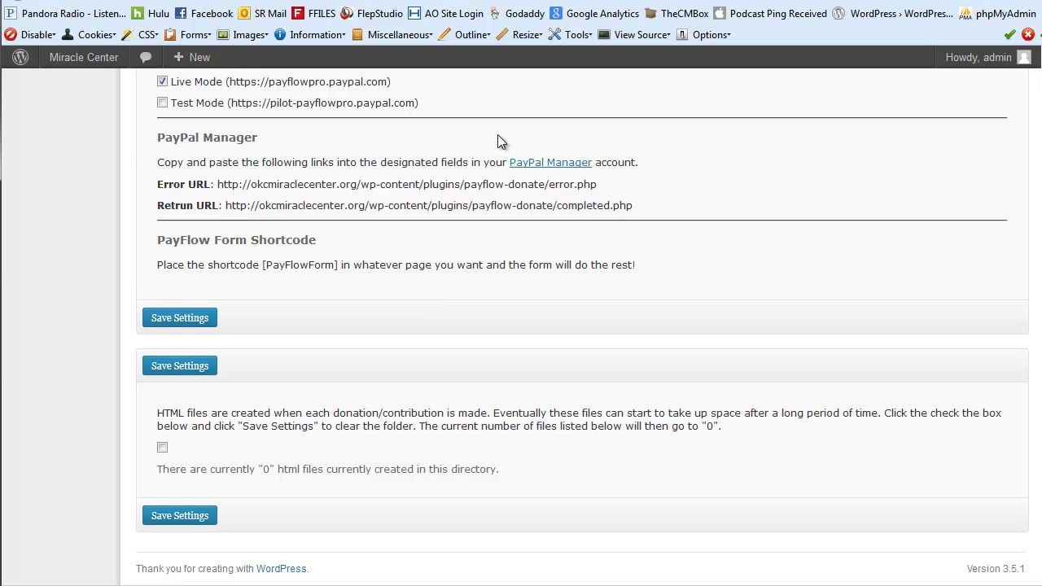
scroll(454, 183, "up", 2)
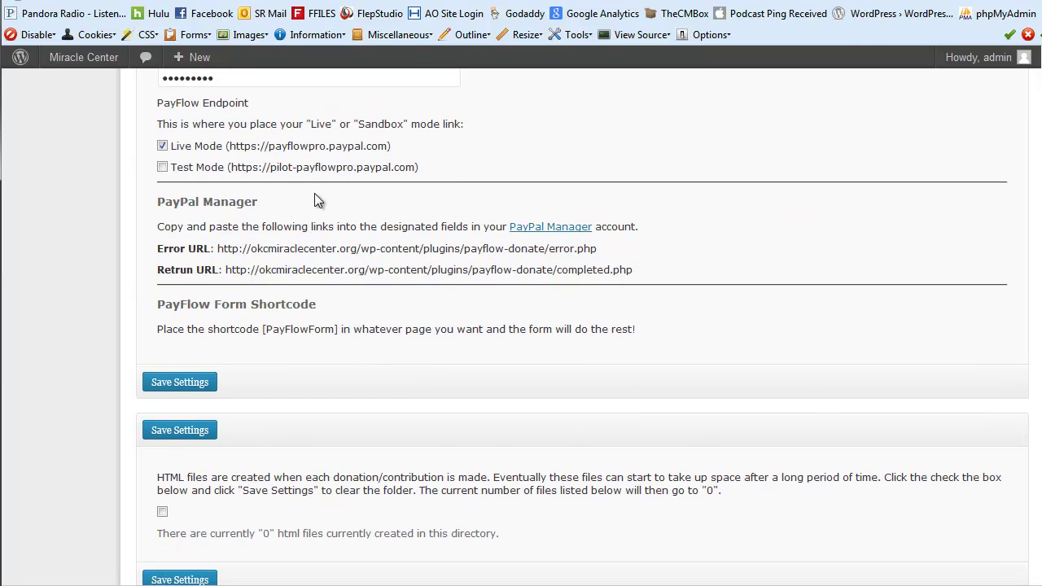
scroll(232, 210, "down", 1)
scroll(232, 210, "down", 1)
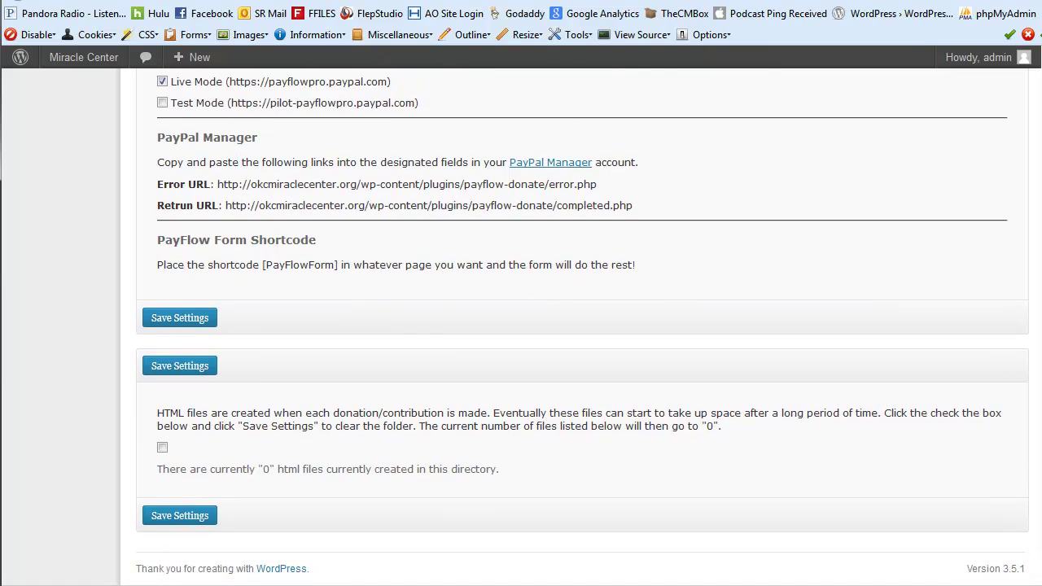
- Go back to the Confirm Amount page and check the donation summary and the PayPal checkout choices
left_click(655, 2)
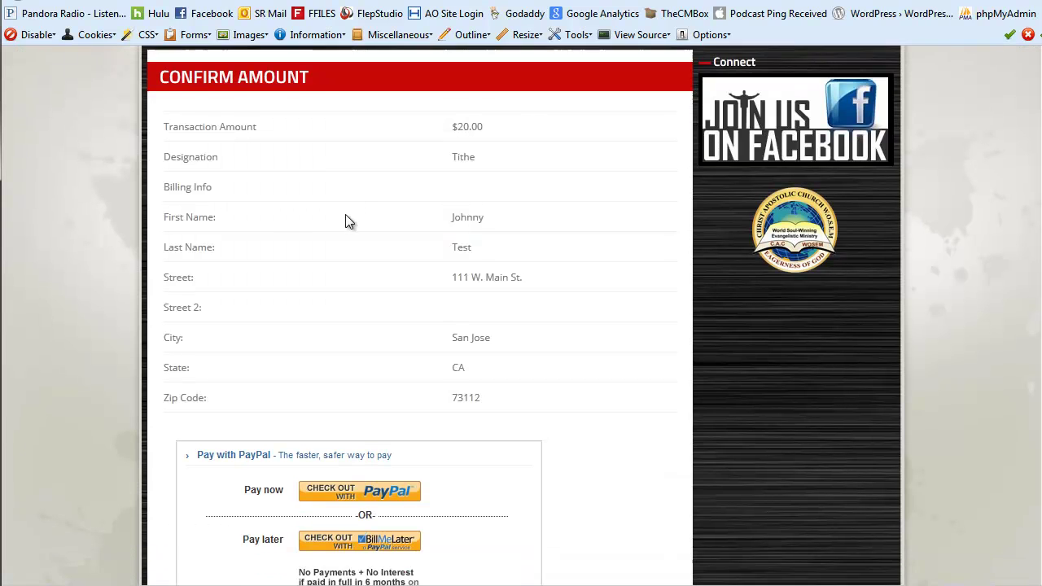
scroll(344, 221, "down", 3)
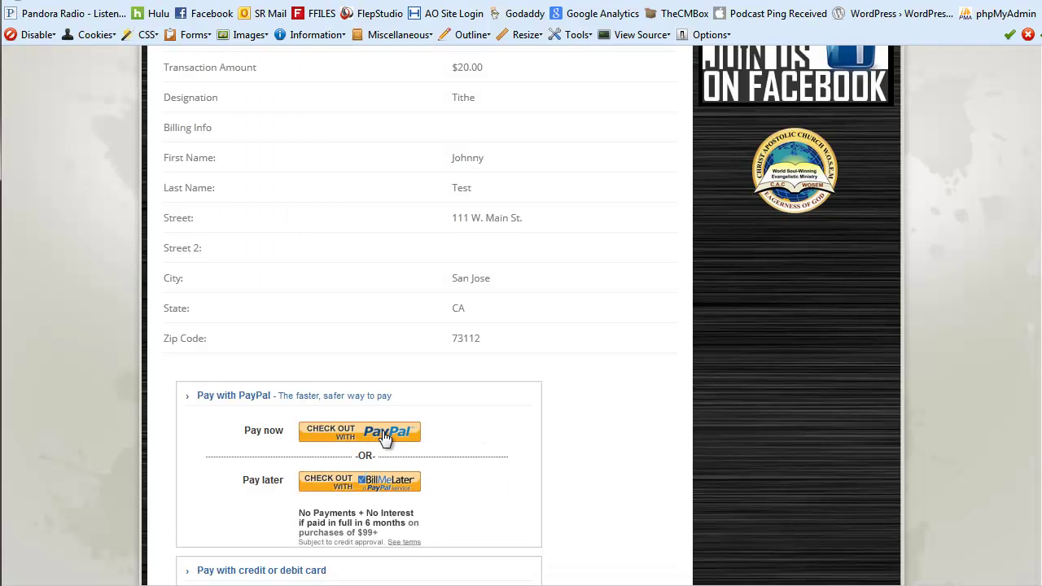
scroll(385, 437, "down", 2)
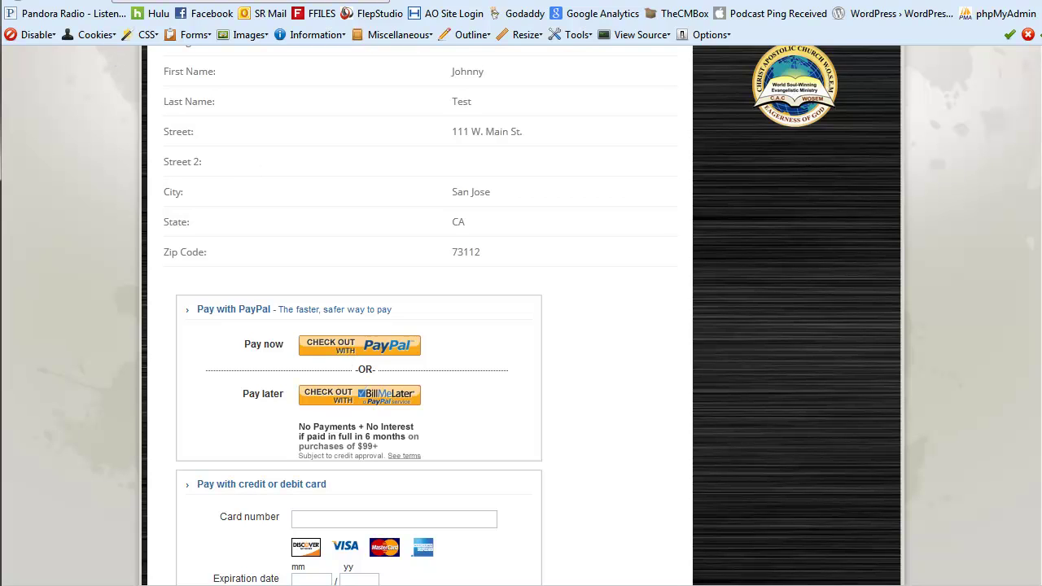
- Clear the stored donation HTML files in the PayFlow plugin settings, and save the settings again to reset the clearing option
key("ctrl+Tab")
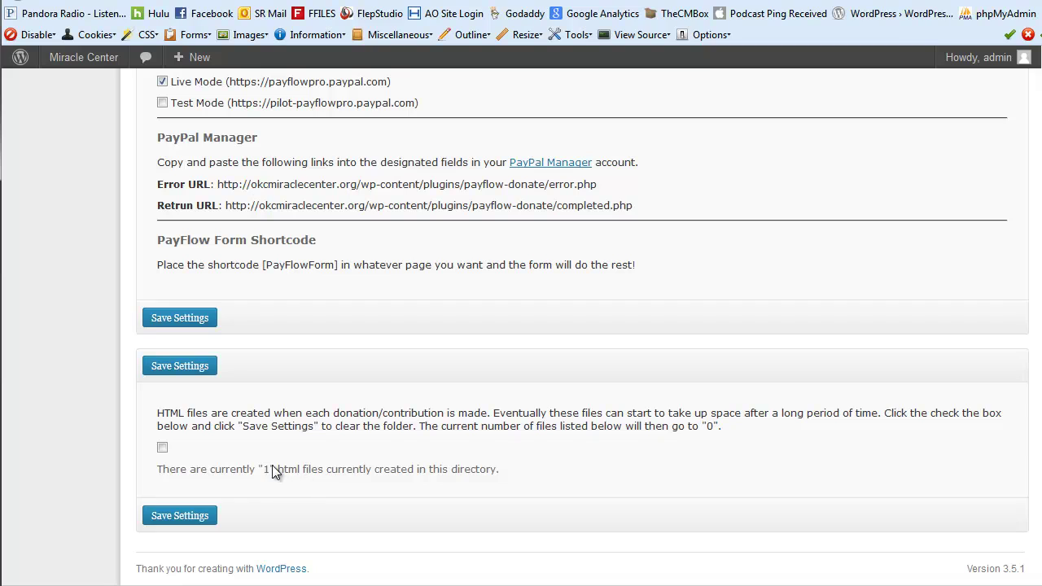
left_click(181, 518)
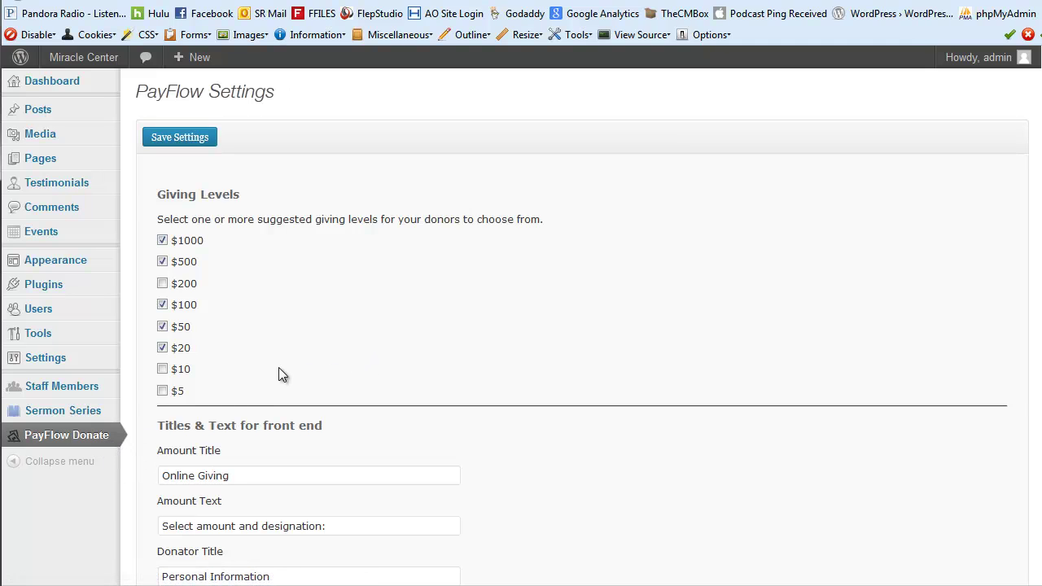
scroll(278, 367, "down", 15)
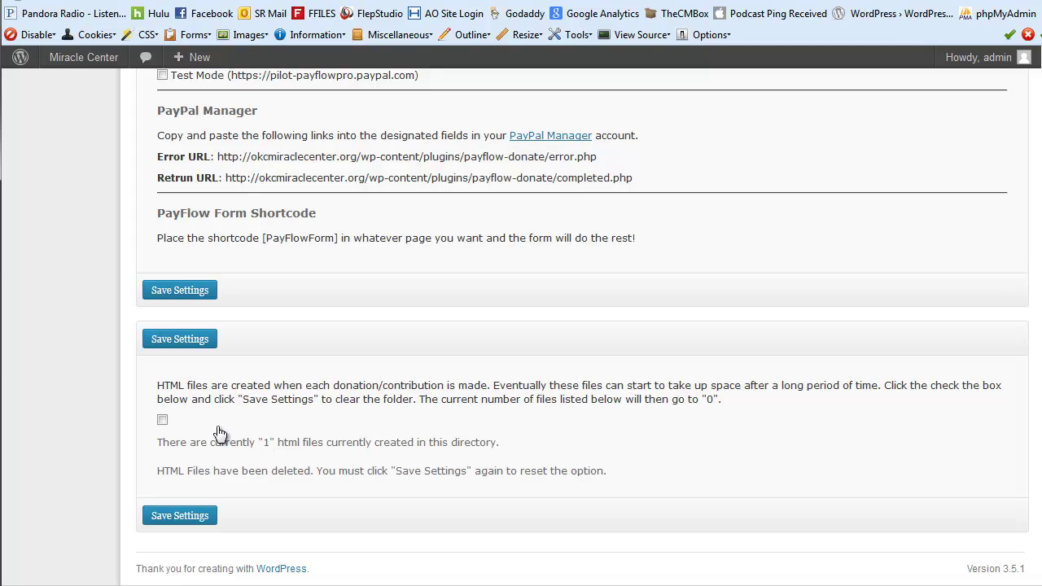
left_click(180, 516)
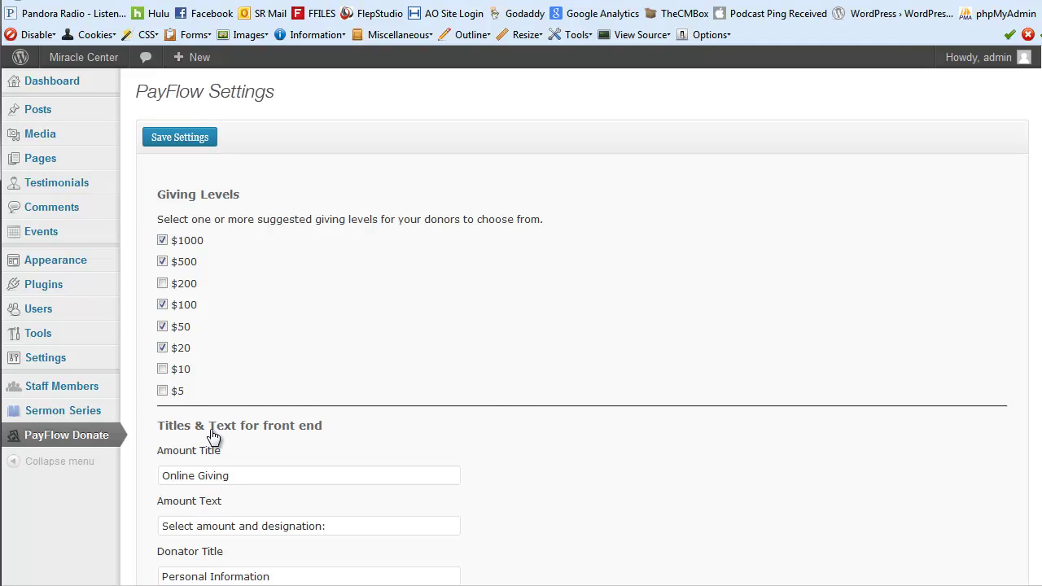
scroll(211, 429, "down", 15)
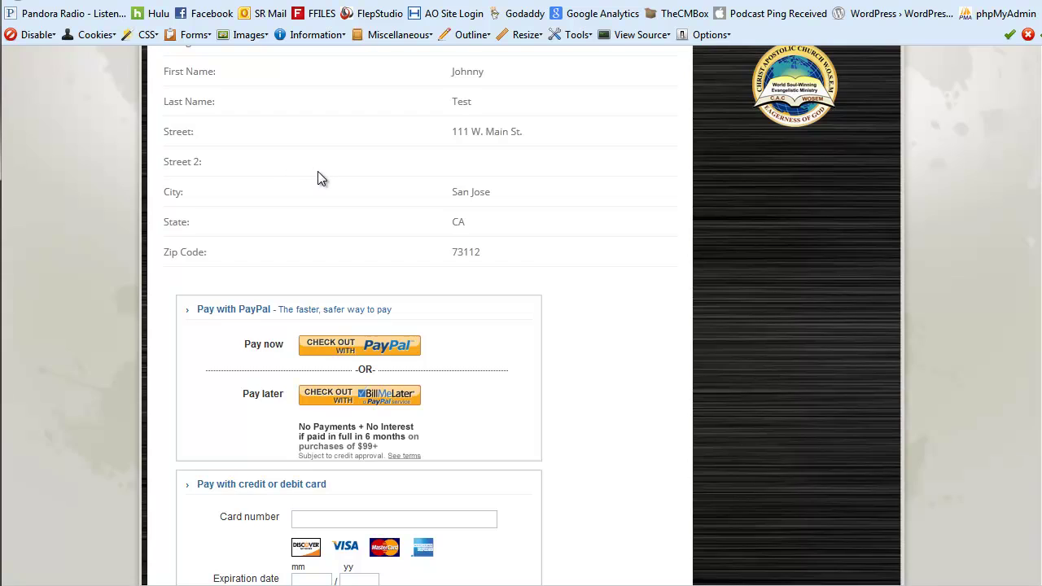
- Examine the whole Confirm Amount page, from the transaction amount and designation to the PayPal and card payment sections
scroll(317, 170, "up", 3)
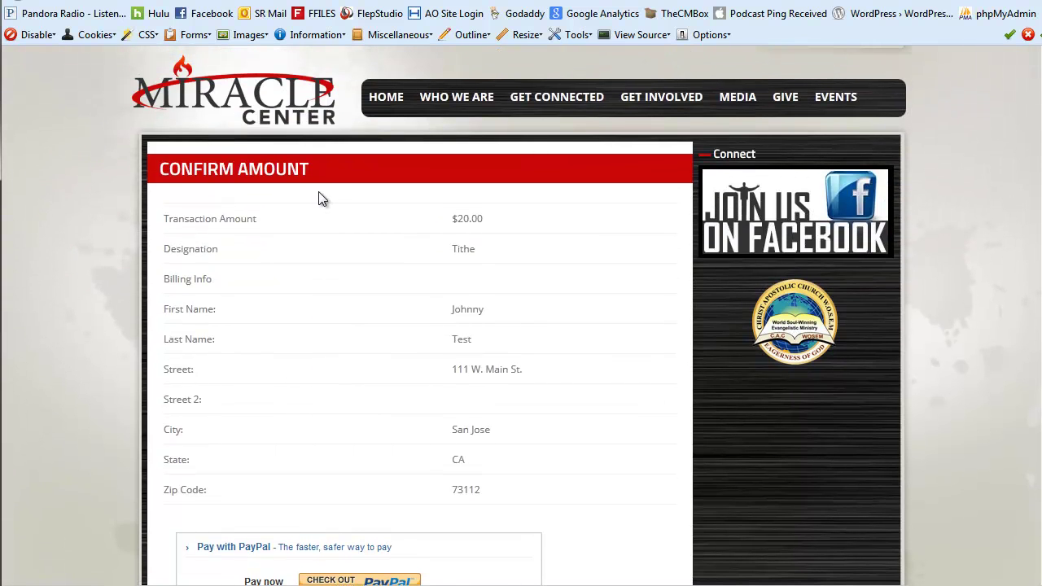
scroll(320, 199, "down", 1)
scroll(319, 199, "down", 3)
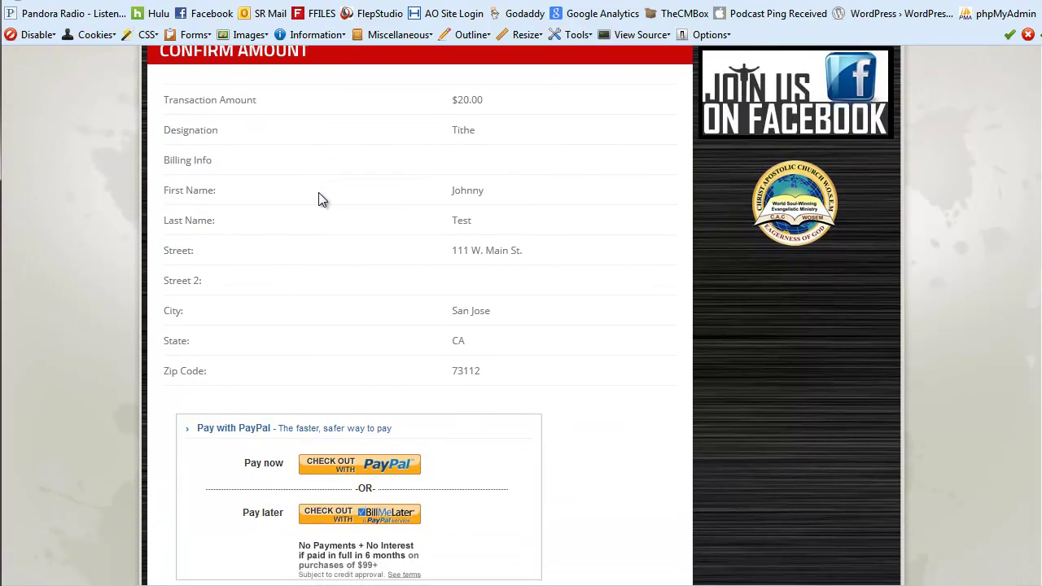
scroll(320, 199, "down", 2)
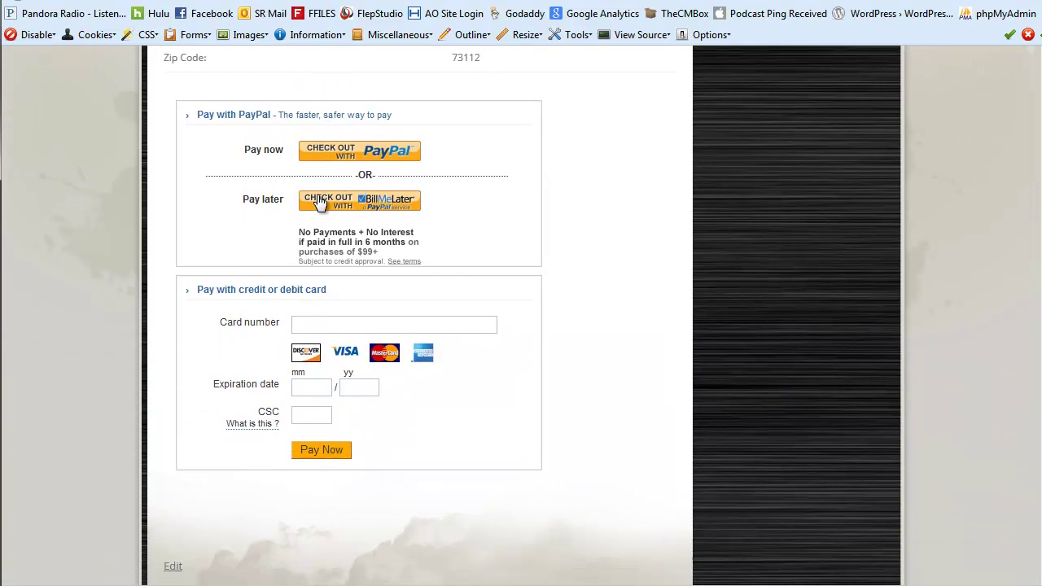
scroll(320, 199, "up", 2)
scroll(318, 198, "up", 3)
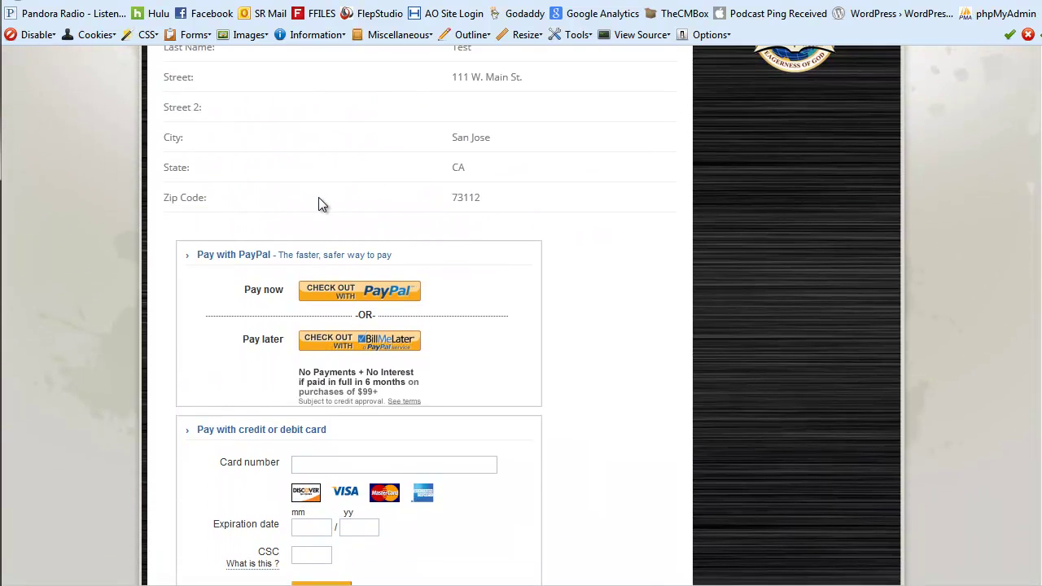
scroll(318, 204, "up", 1)
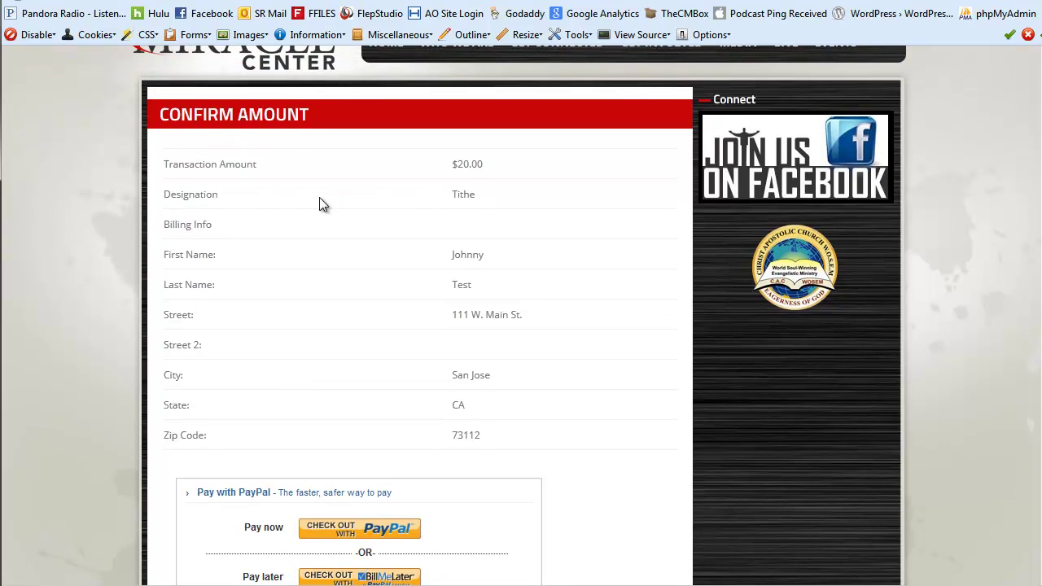
scroll(324, 224, "down", 1)
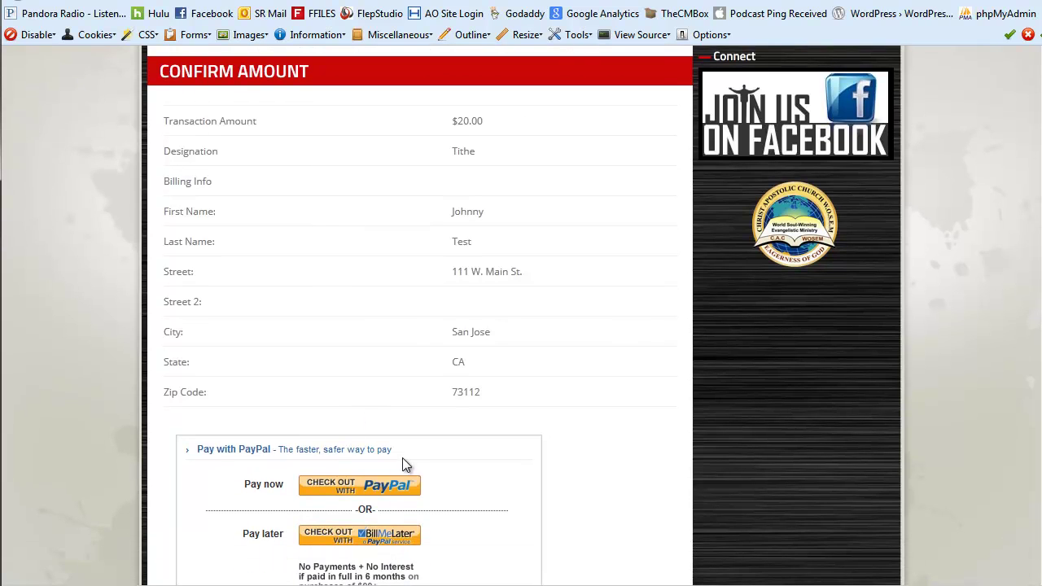
scroll(323, 372, "down", 2)
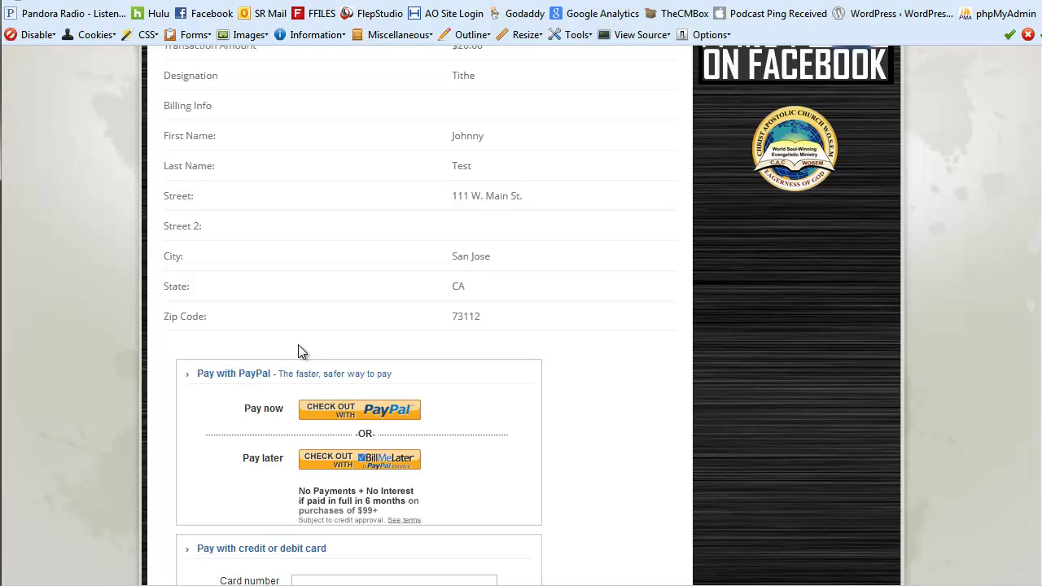
scroll(298, 343, "up", 2)
scroll(298, 343, "down", 1)
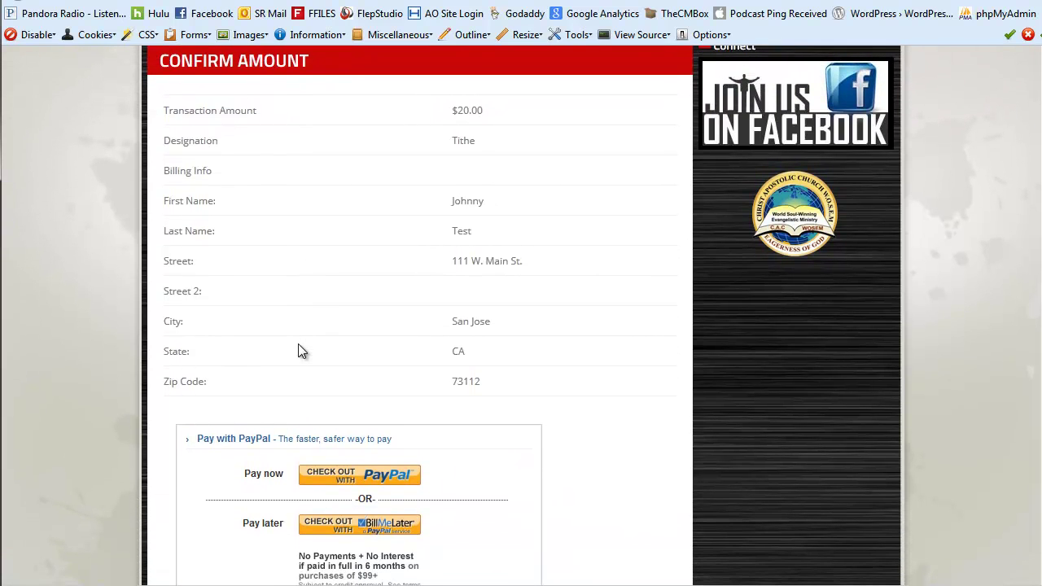
scroll(298, 345, "down", 1)
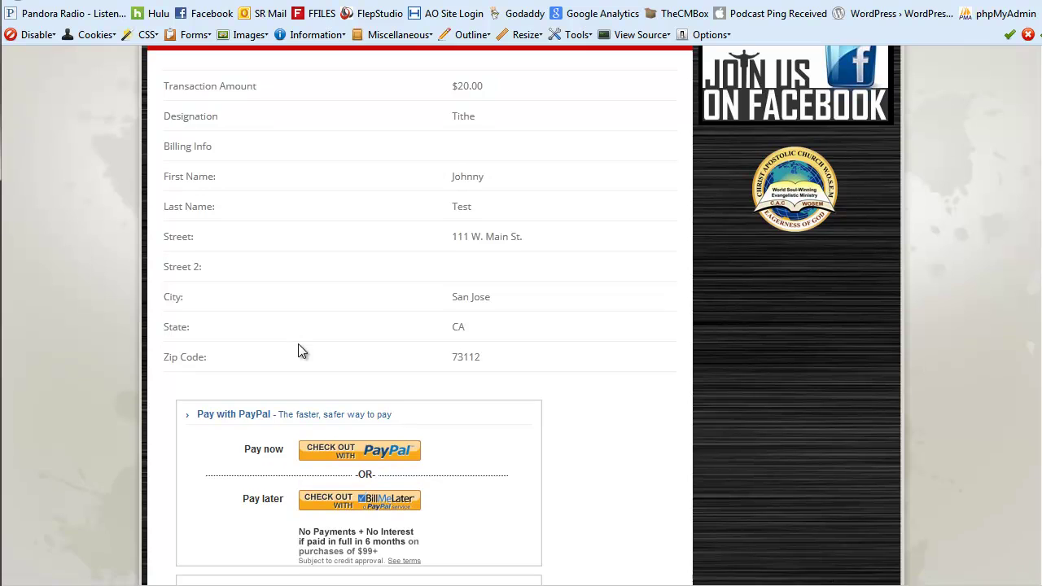
scroll(298, 349, "down", 2)
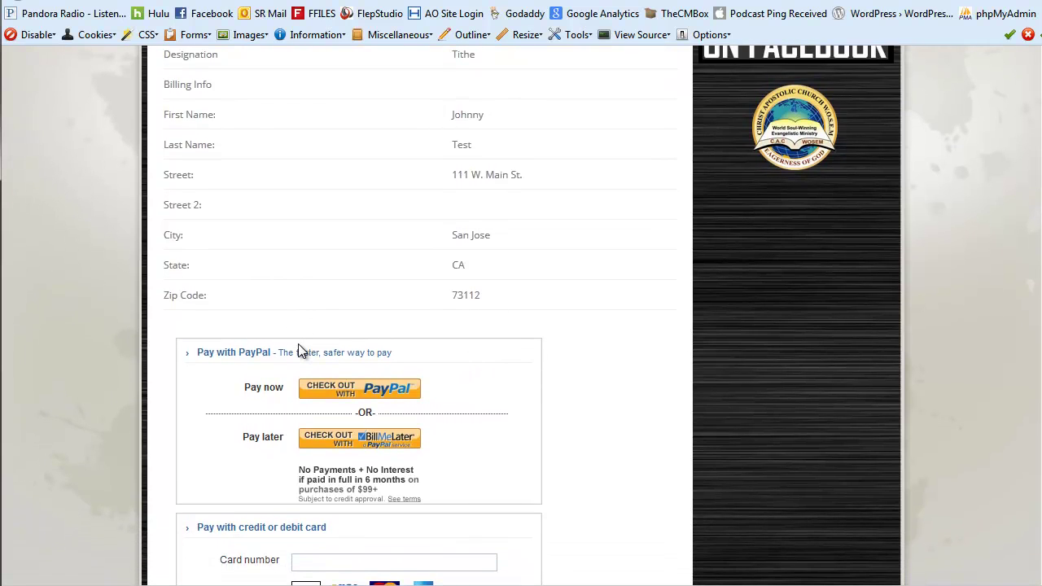
scroll(295, 337, "up", 5)
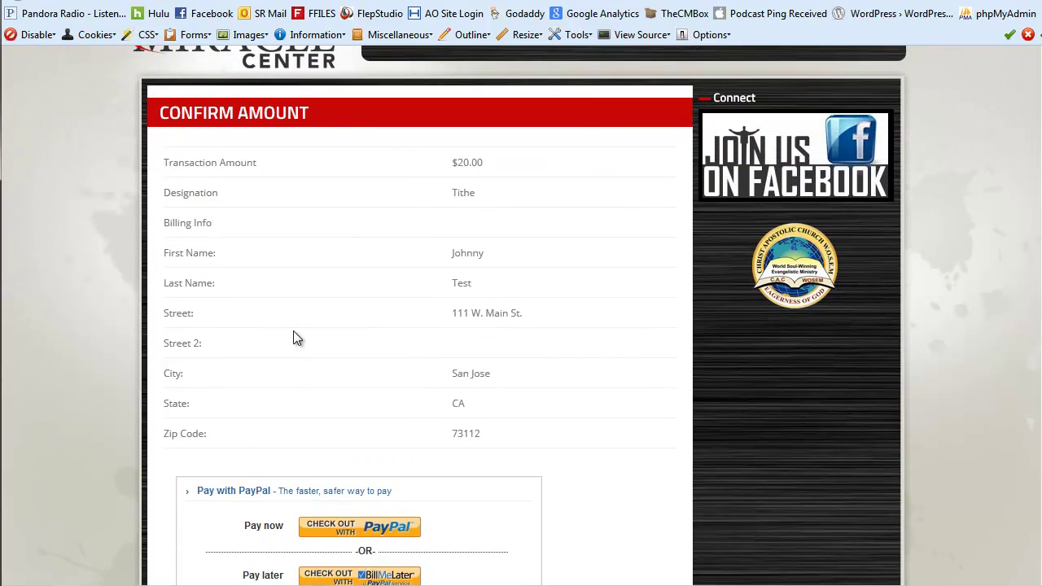